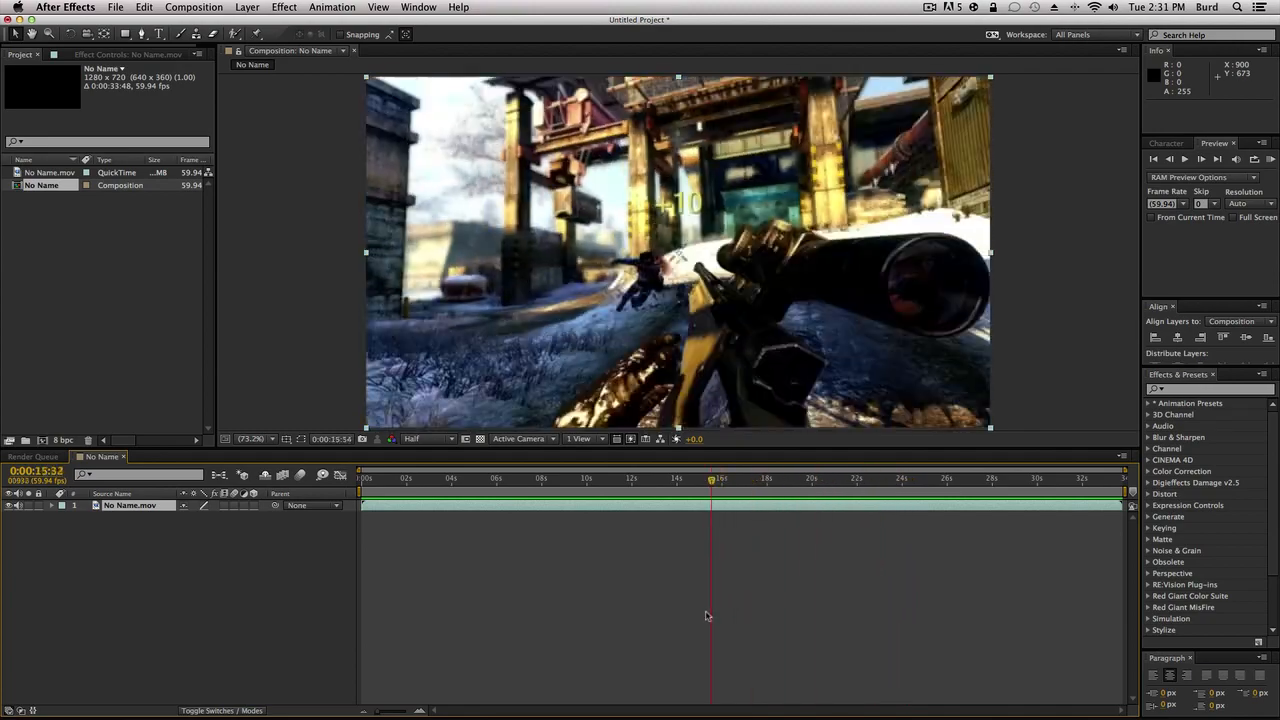
Step: Set the composition's work area to run from 0:00:11:13 to the end at 0:00:33:47
drag(406, 605, 618, 565)
key(n)
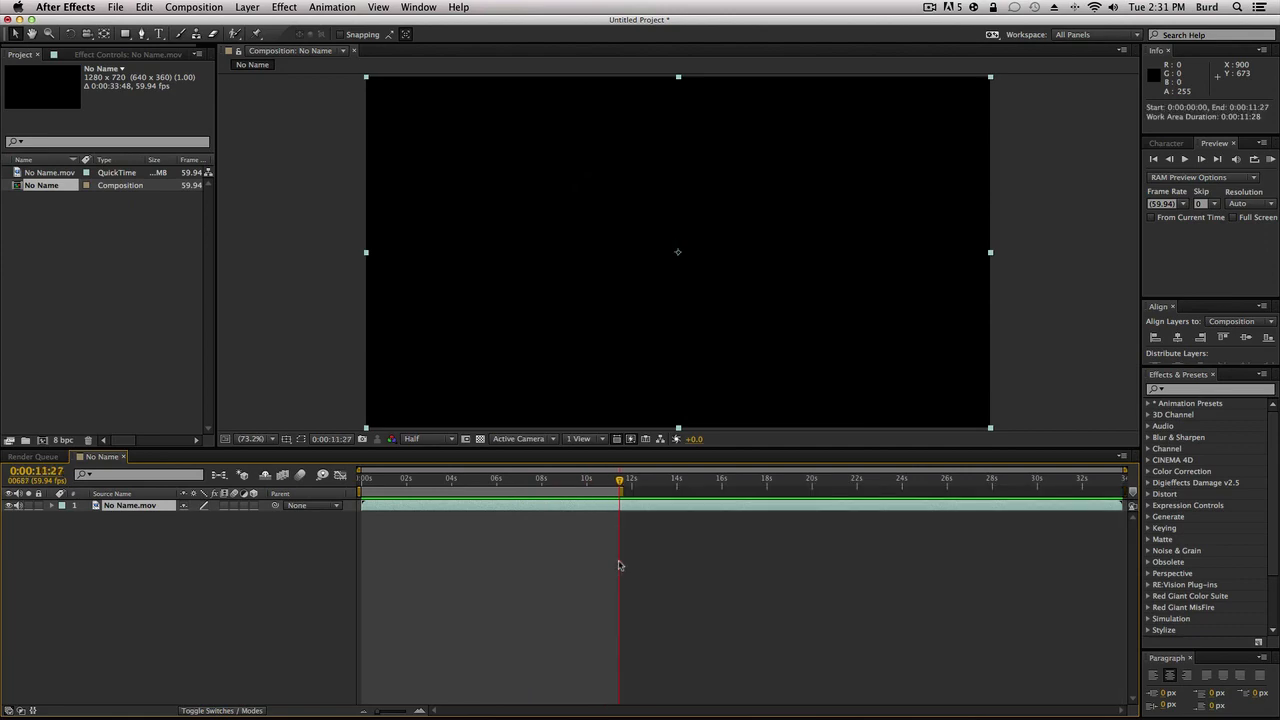
key(End)
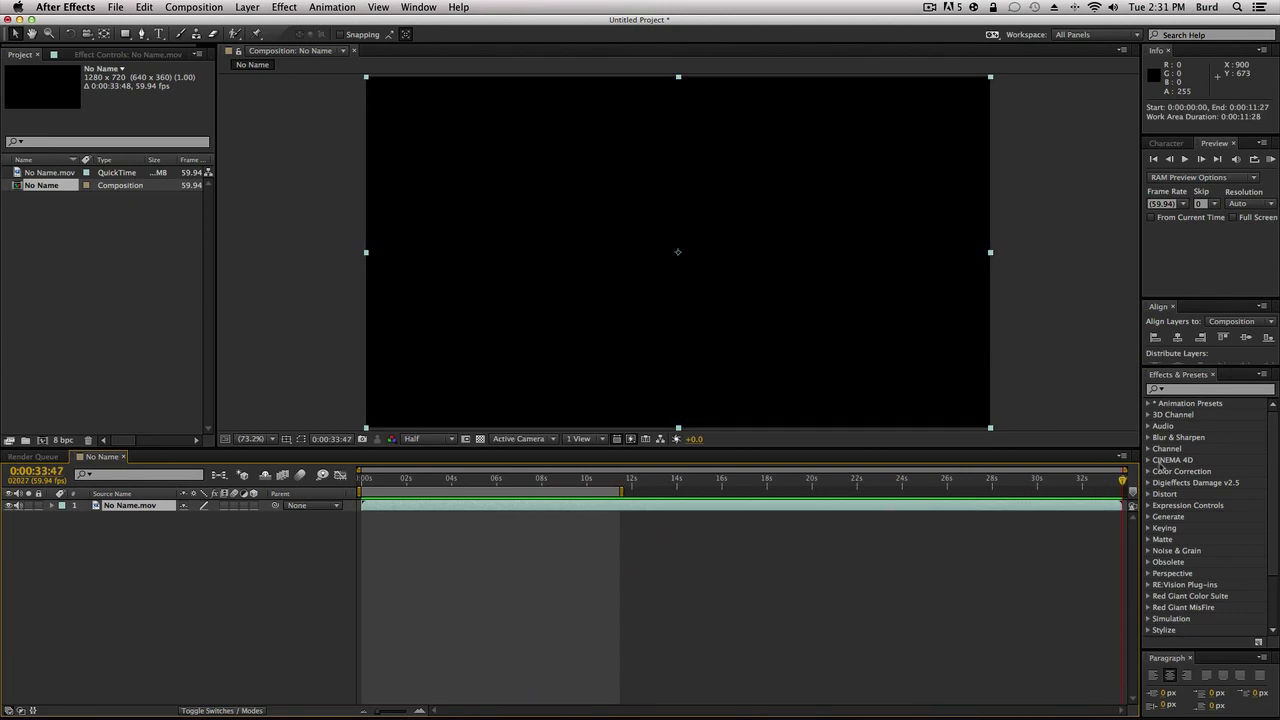
key(b)
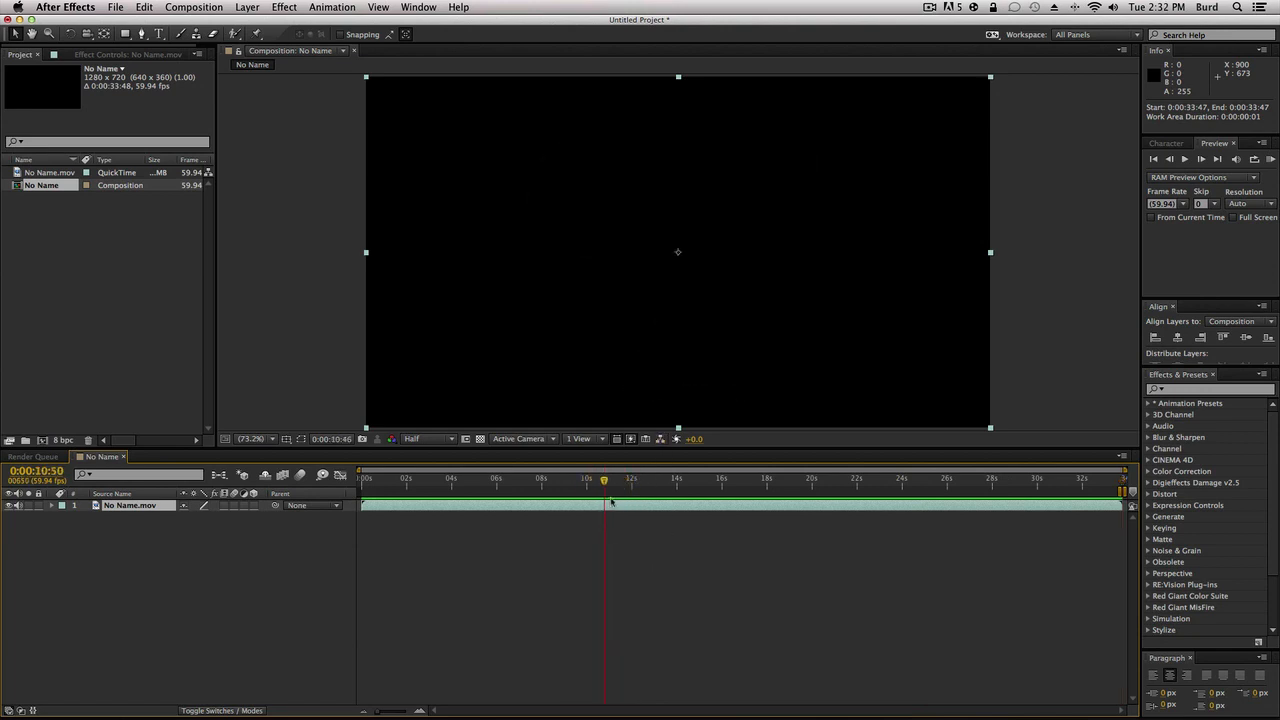
drag(606, 502, 615, 497)
key(b)
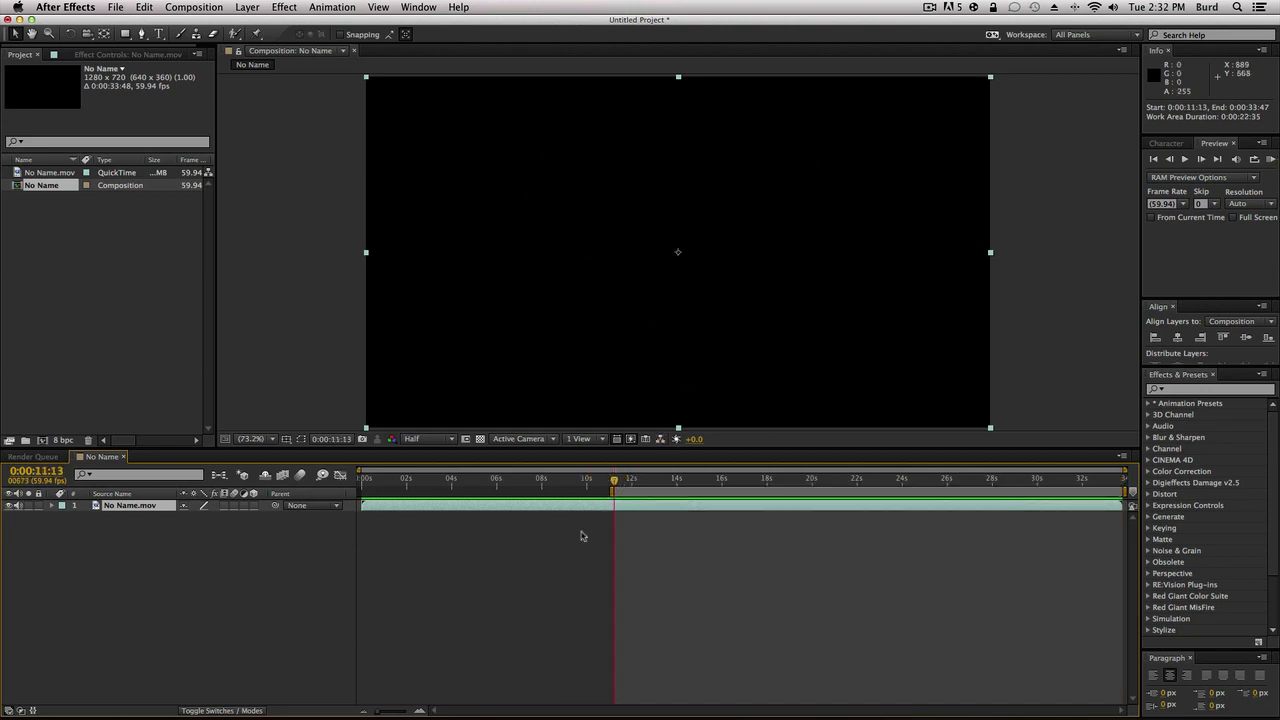
Step: Play a RAM preview of the work area to review the footage, and stop it
key(KP_0)
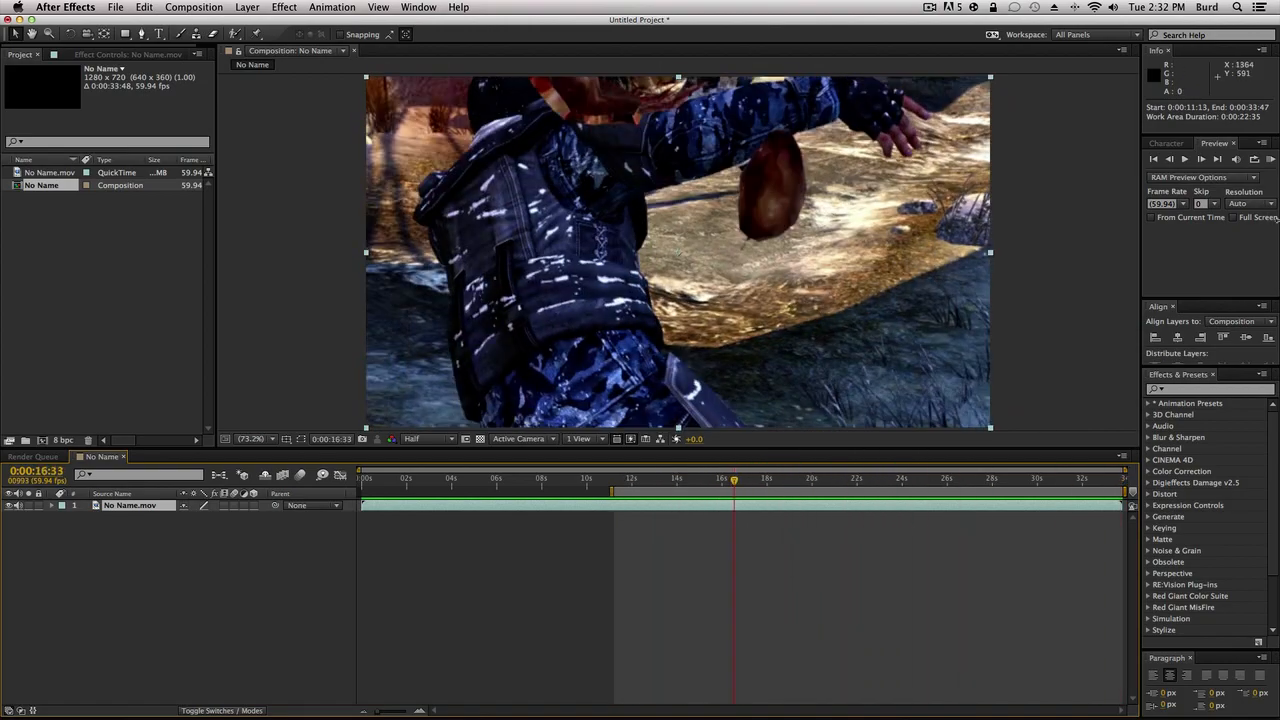
click(1270, 157)
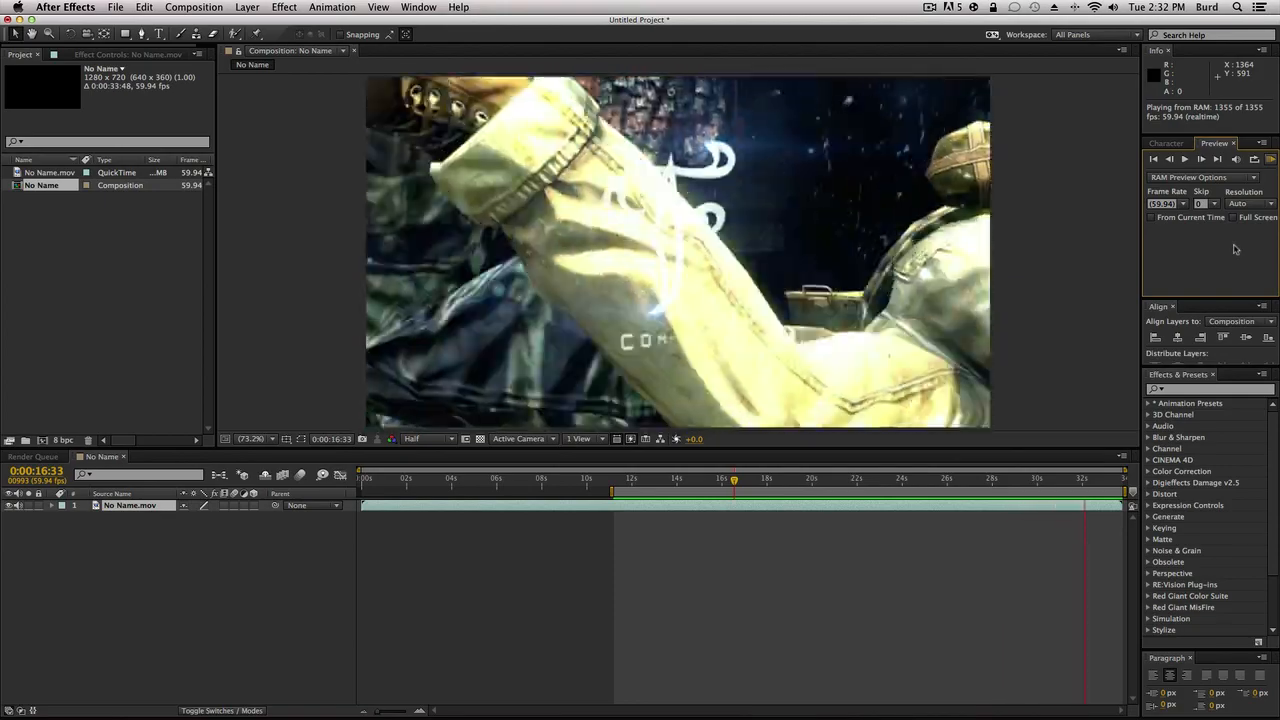
key(space)
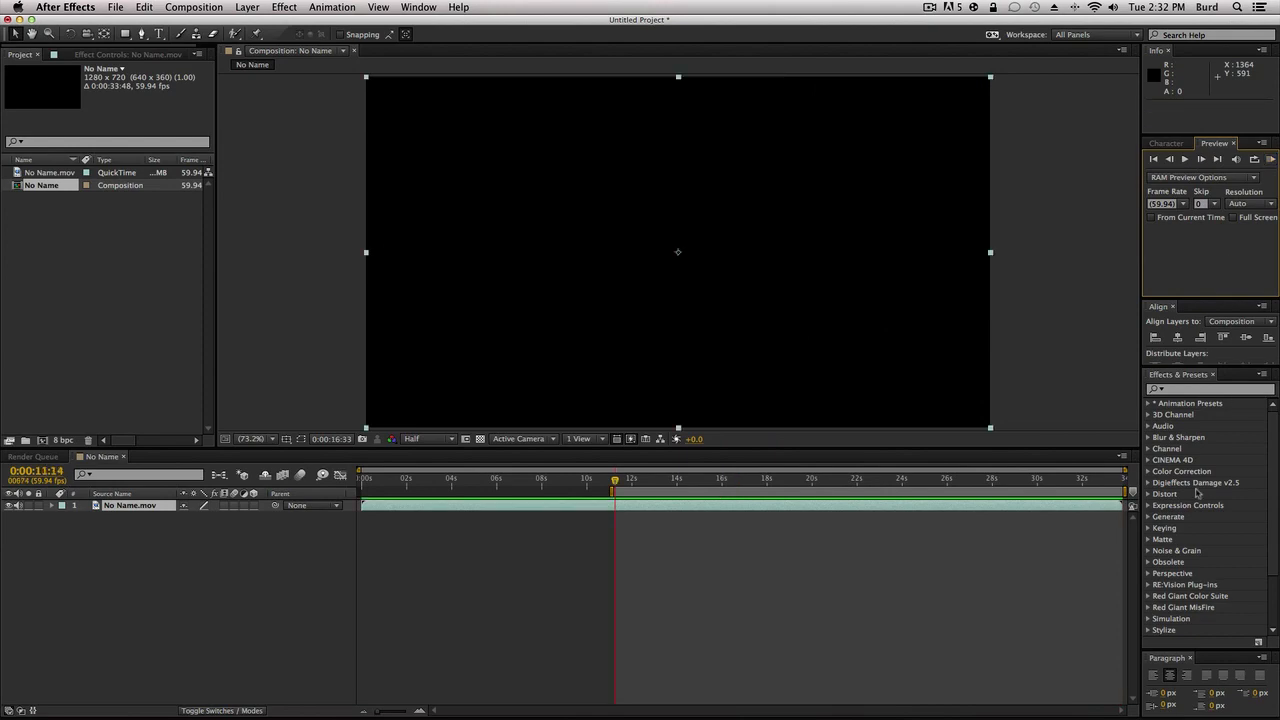
Step: Split the No Name.mov layer at 0:00:11:59
mouse_move(613, 490)
mouse_down()
mouse_move(651, 488)
mouse_move(615, 484)
mouse_move(629, 482)
mouse_up()
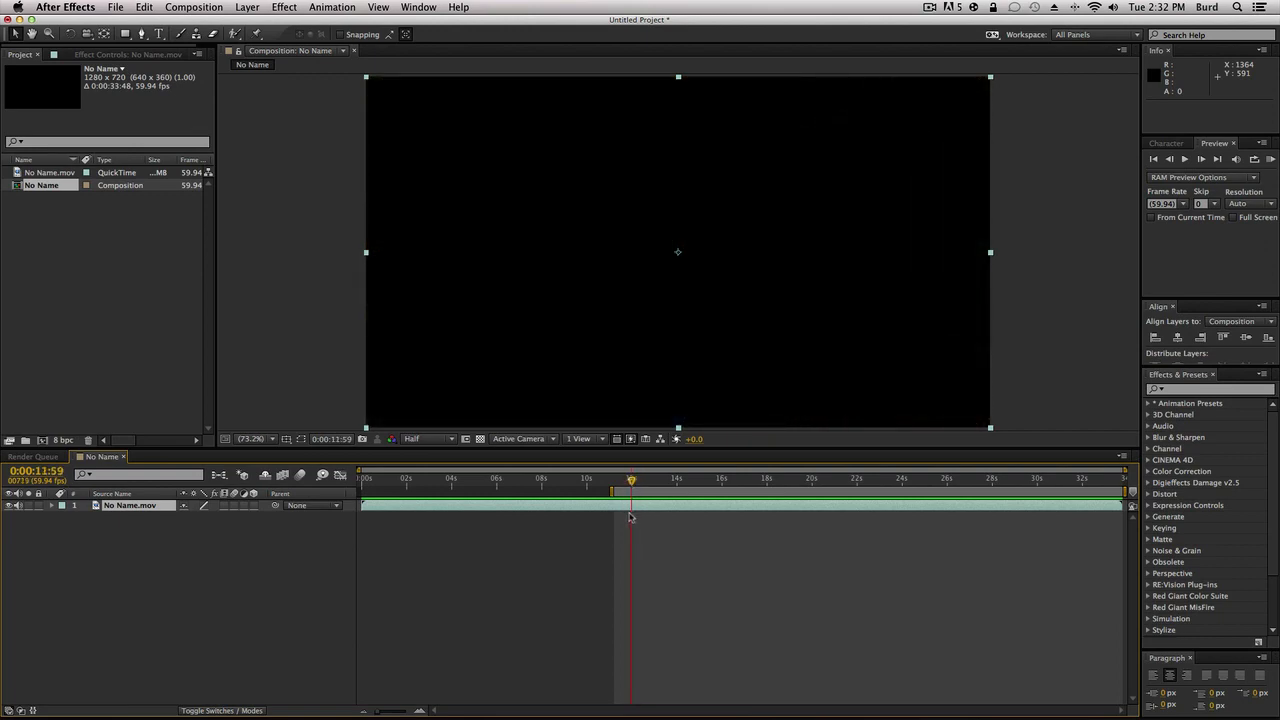
key(super+shift+d)
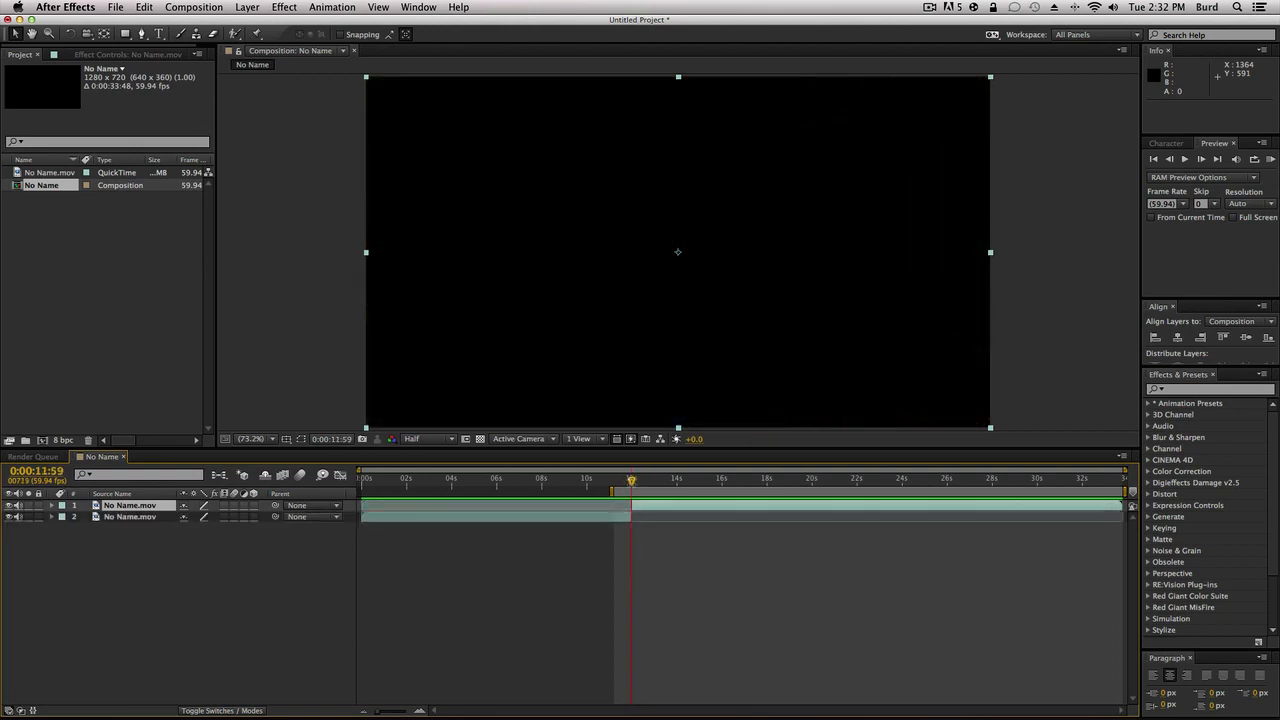
drag(632, 481, 630, 508)
drag(379, 712, 405, 713)
Step: Try another split of the earlier No Name.mov clip at 0:00:11:50 and undo it
click(744, 517)
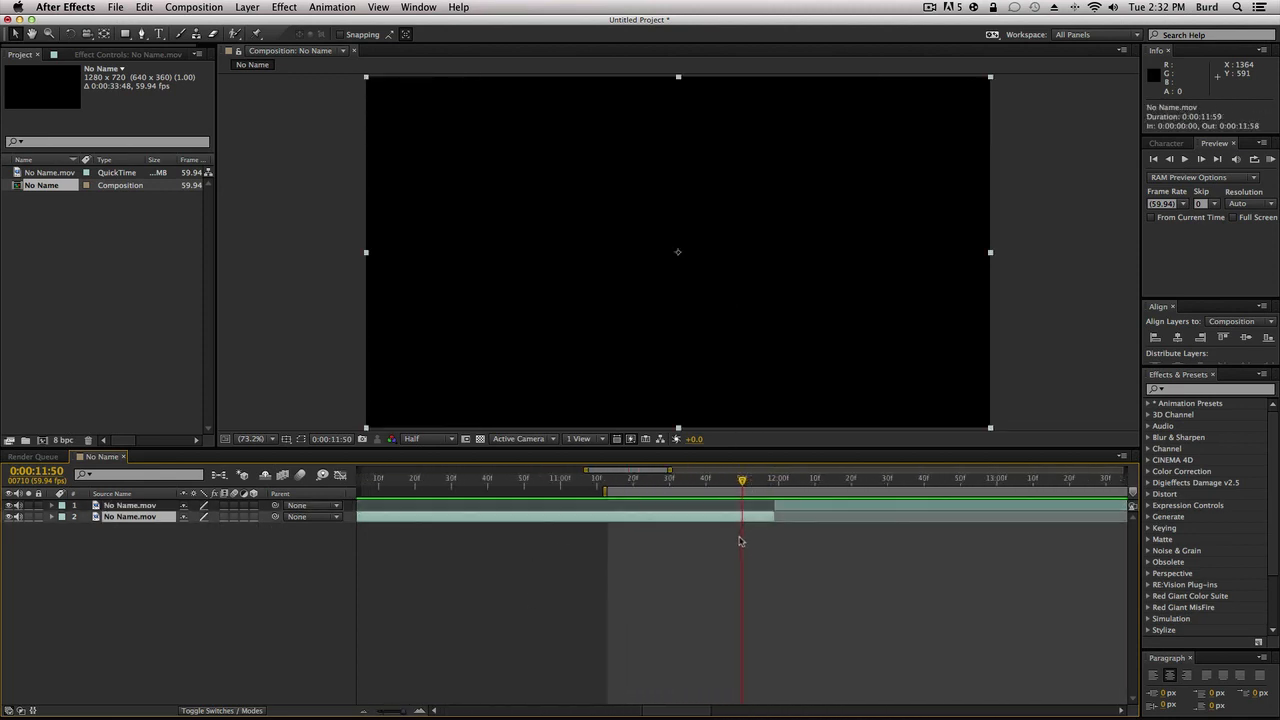
key(super+shift+d)
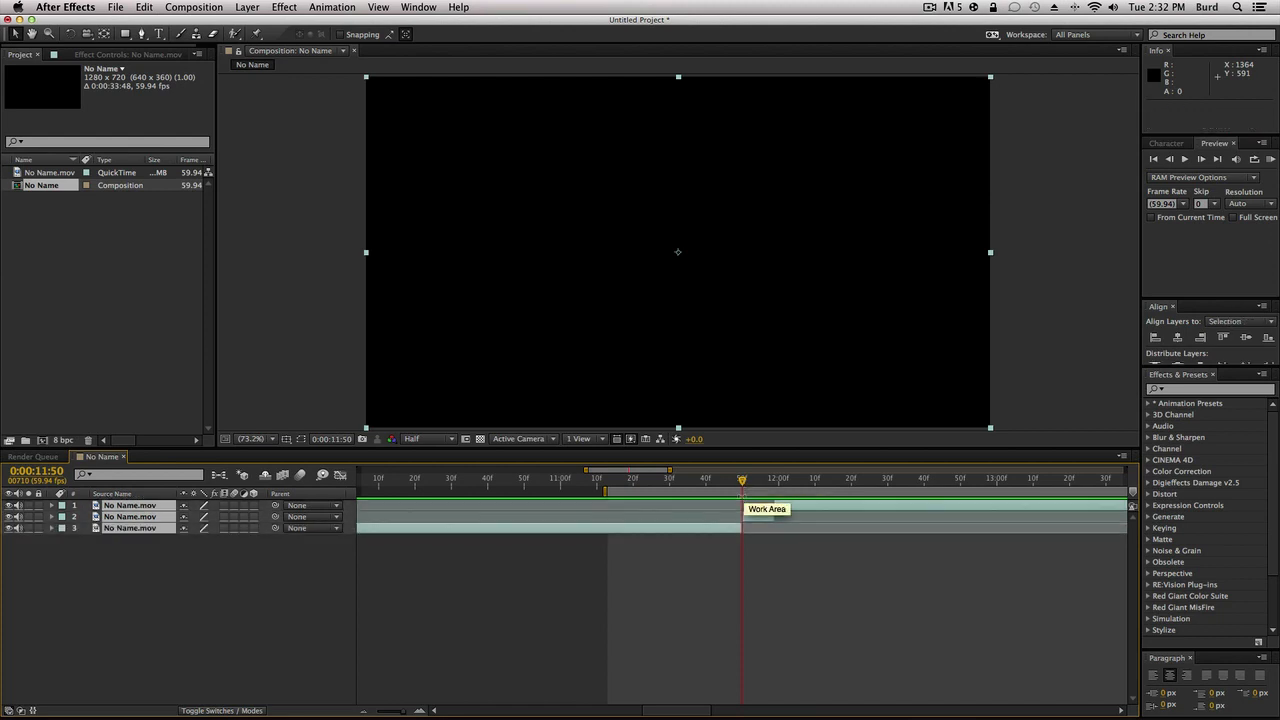
key(super+z)
click(758, 535)
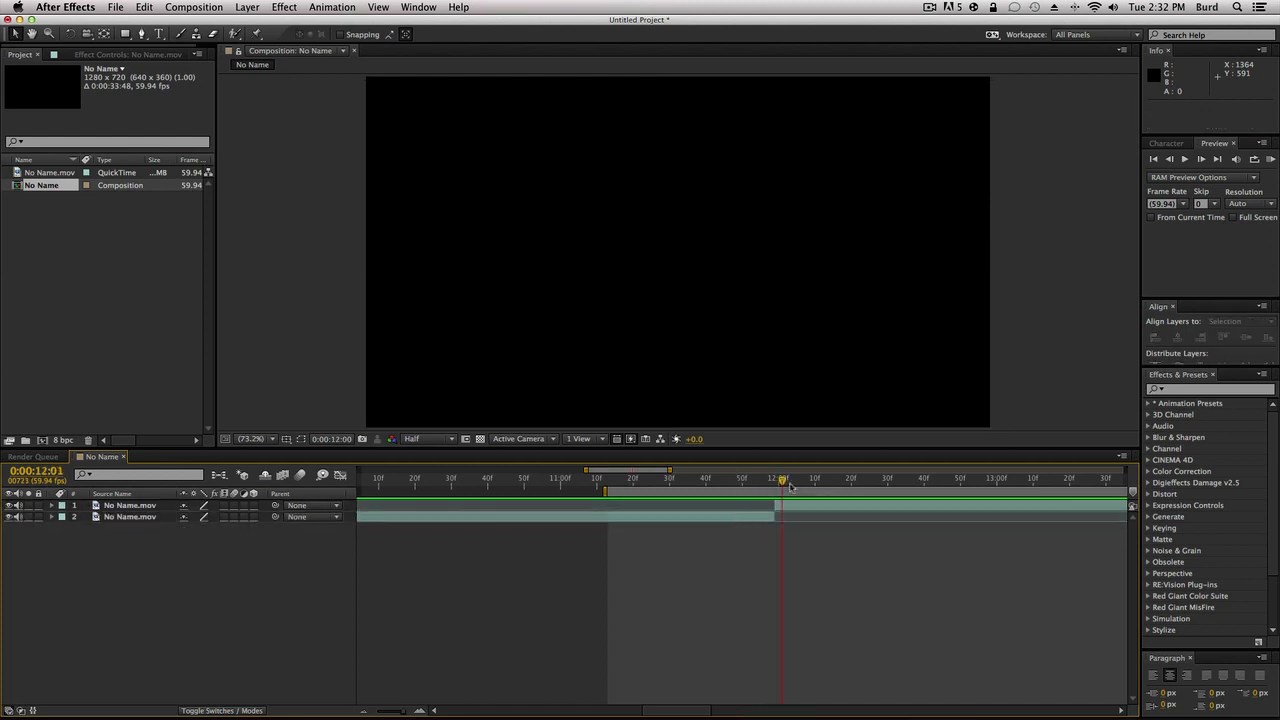
Step: Select the clip that starts at 0:00:11:59 and look up the Split Layer command without running it
key(Page_Up)
key(Page_Up)
click(788, 505)
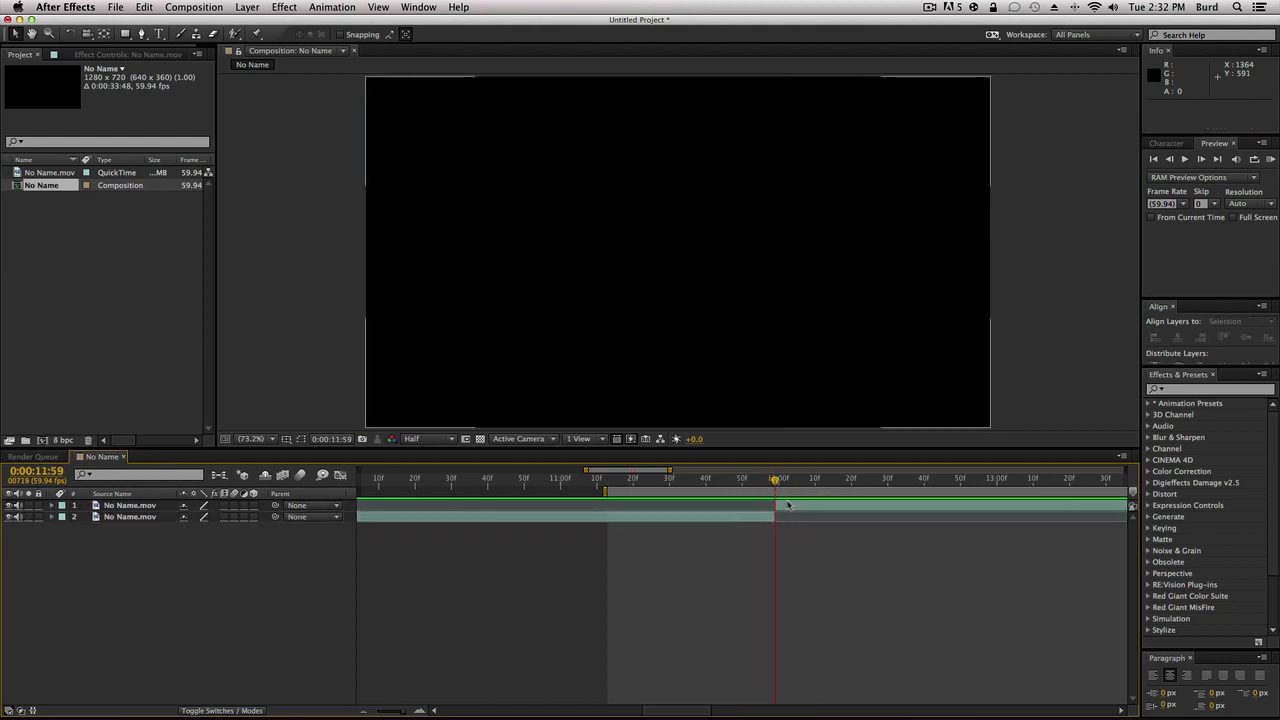
click(788, 505)
click(146, 7)
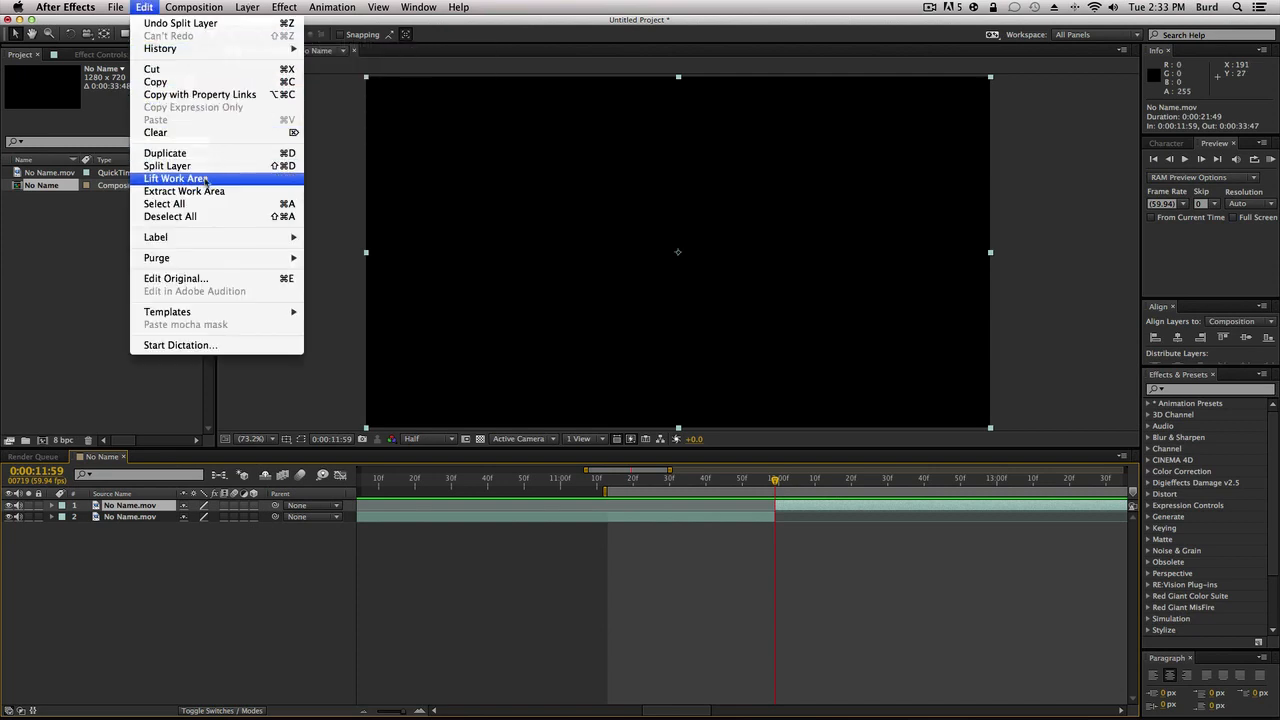
click(790, 597)
Step: Search the effects for "transform" and apply the Transform effect to the clip starting at 0:00:11:59
key(space)
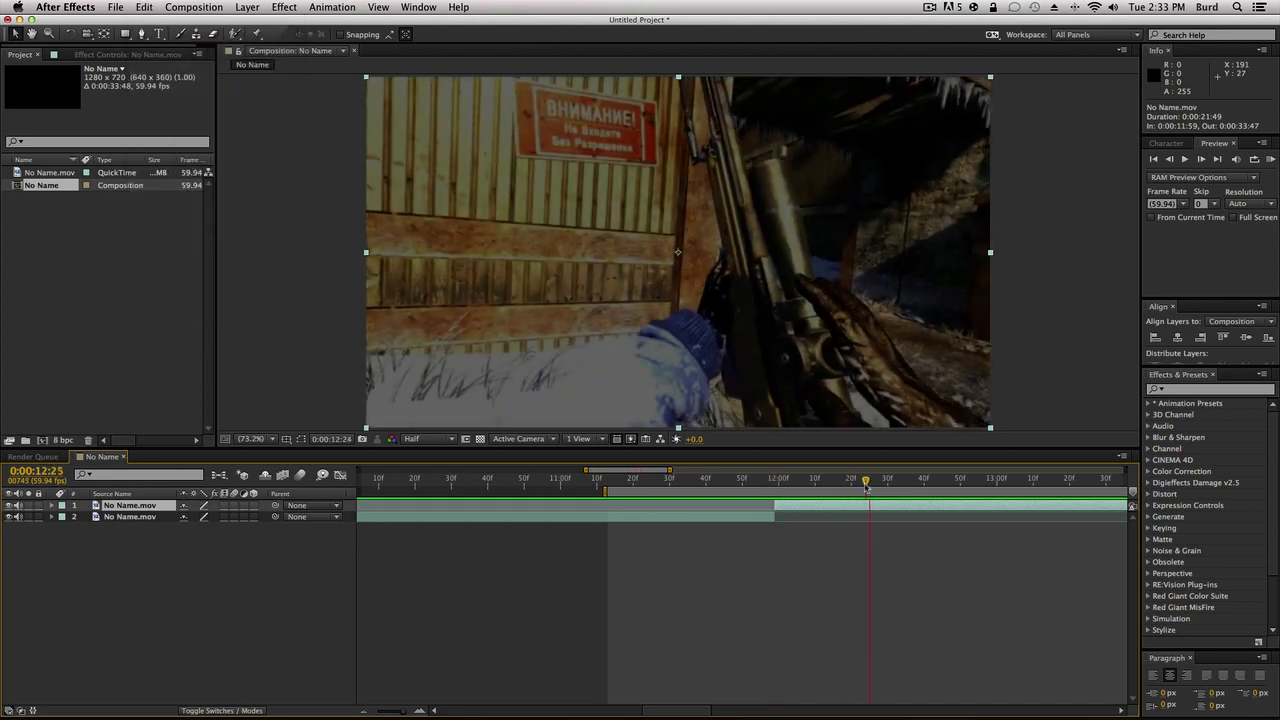
click(1196, 390)
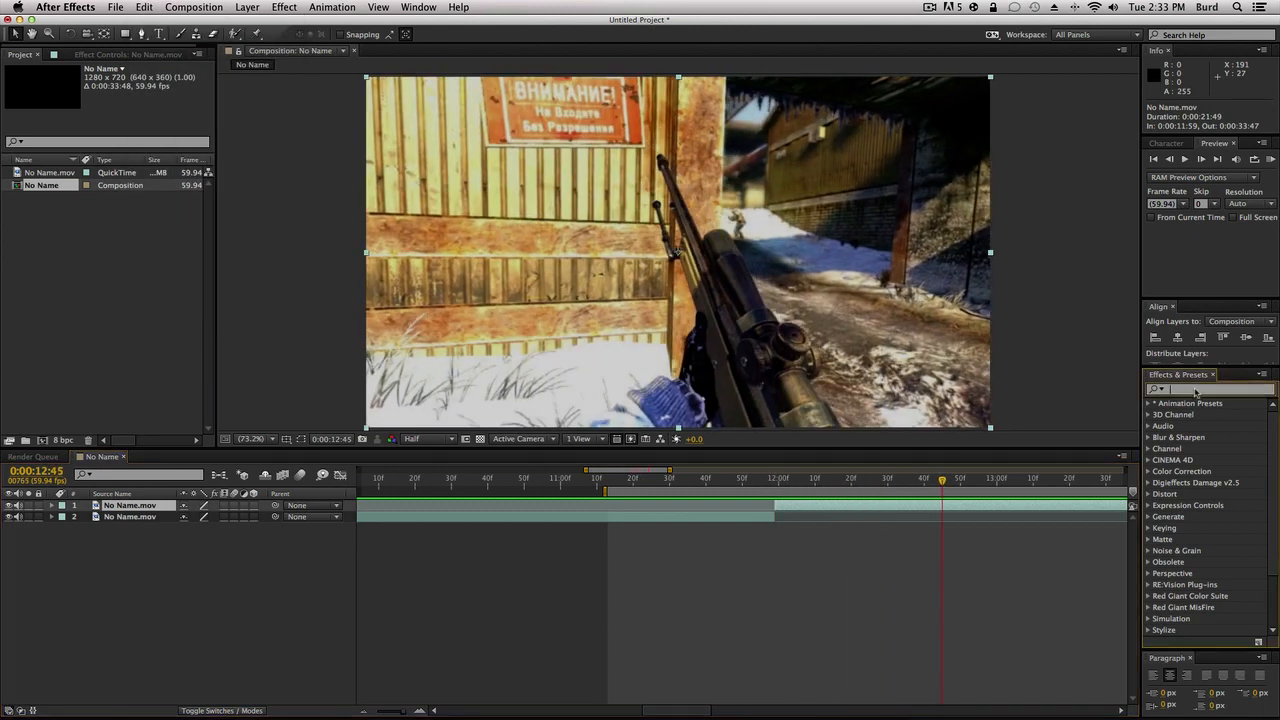
text(transform)
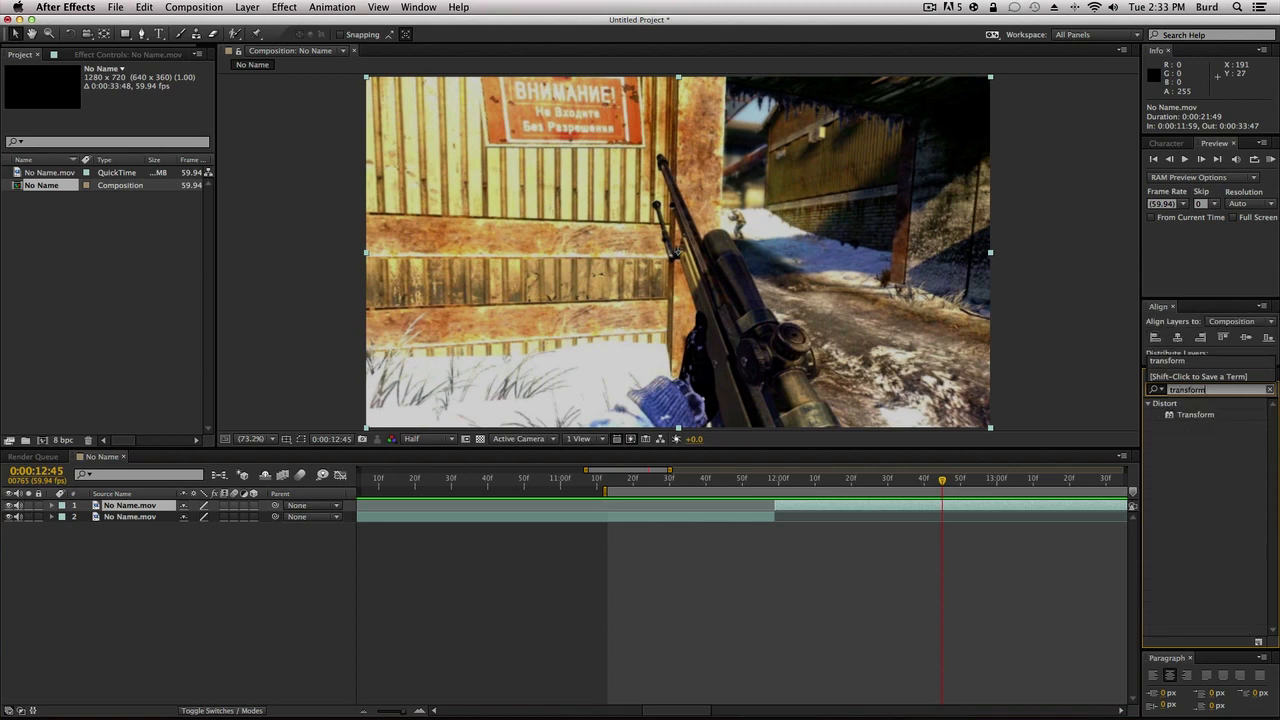
drag(1196, 420, 979, 482)
click(833, 480)
click(763, 514)
click(804, 510)
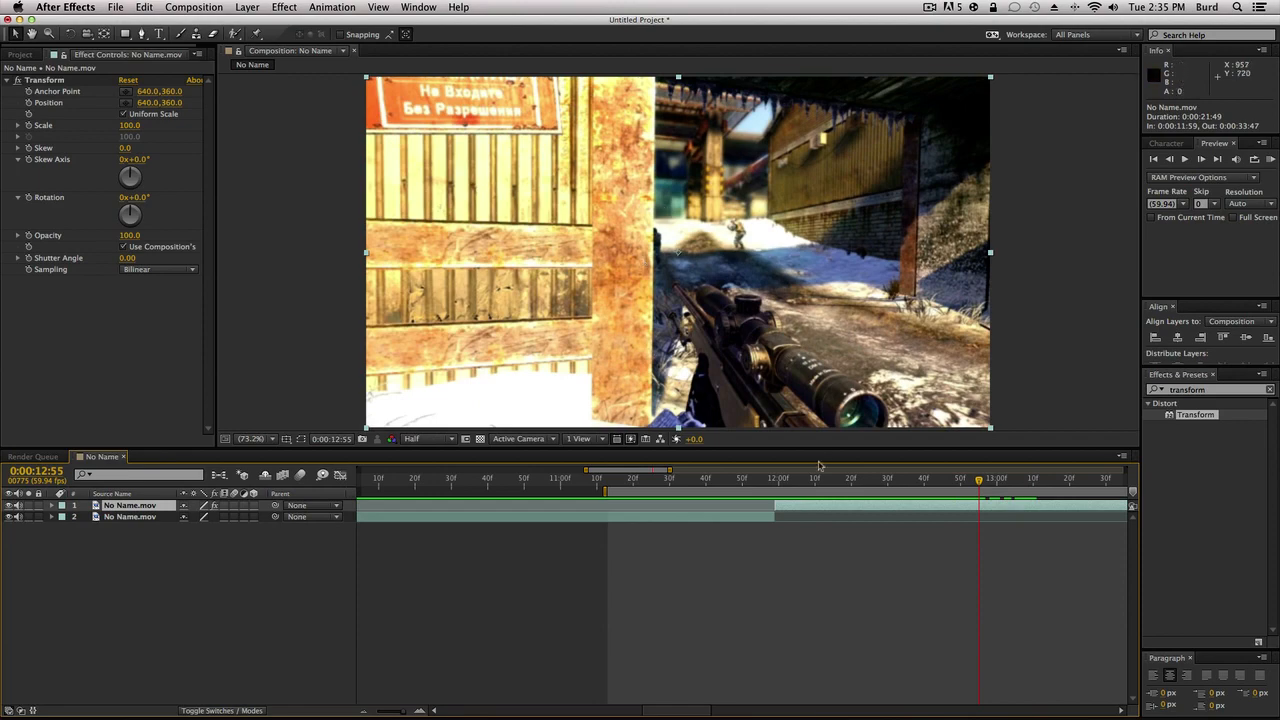
Step: Enable motion blur on the clip with the Transform effect and for the composition
mouse_move(771, 481)
mouse_down()
mouse_move(1019, 481)
mouse_move(775, 481)
mouse_up()
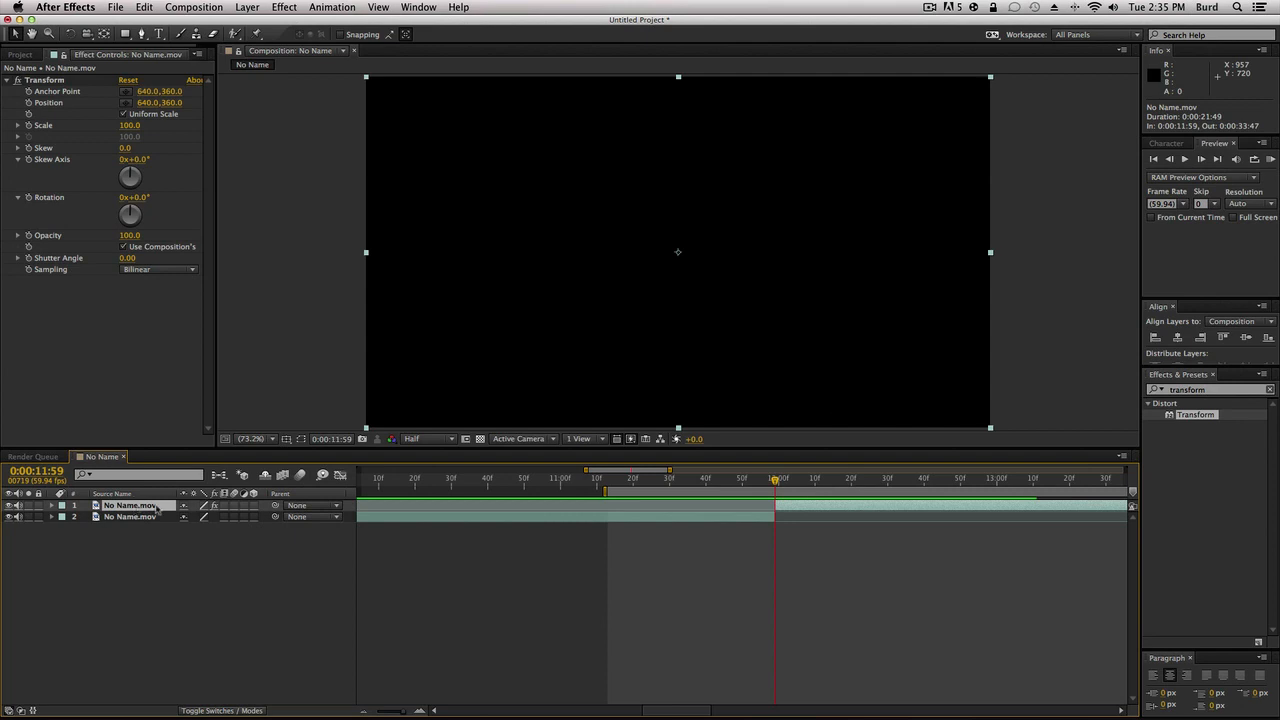
click(233, 506)
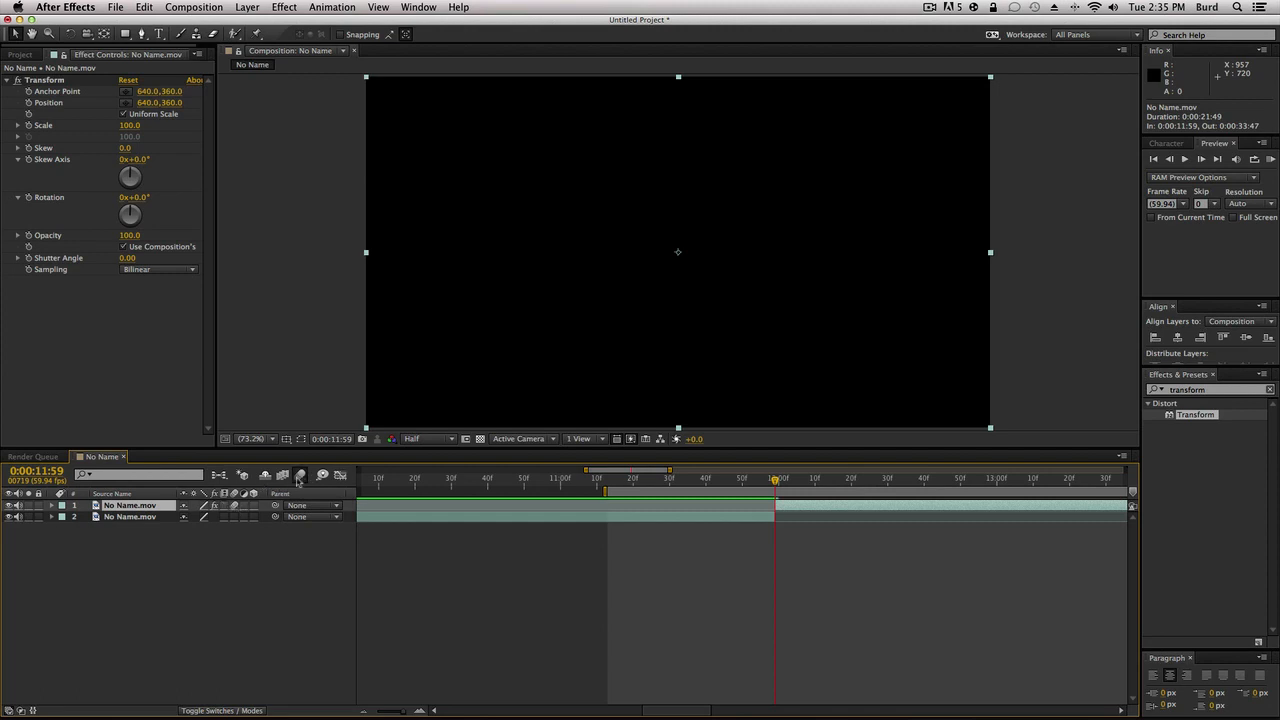
key(space)
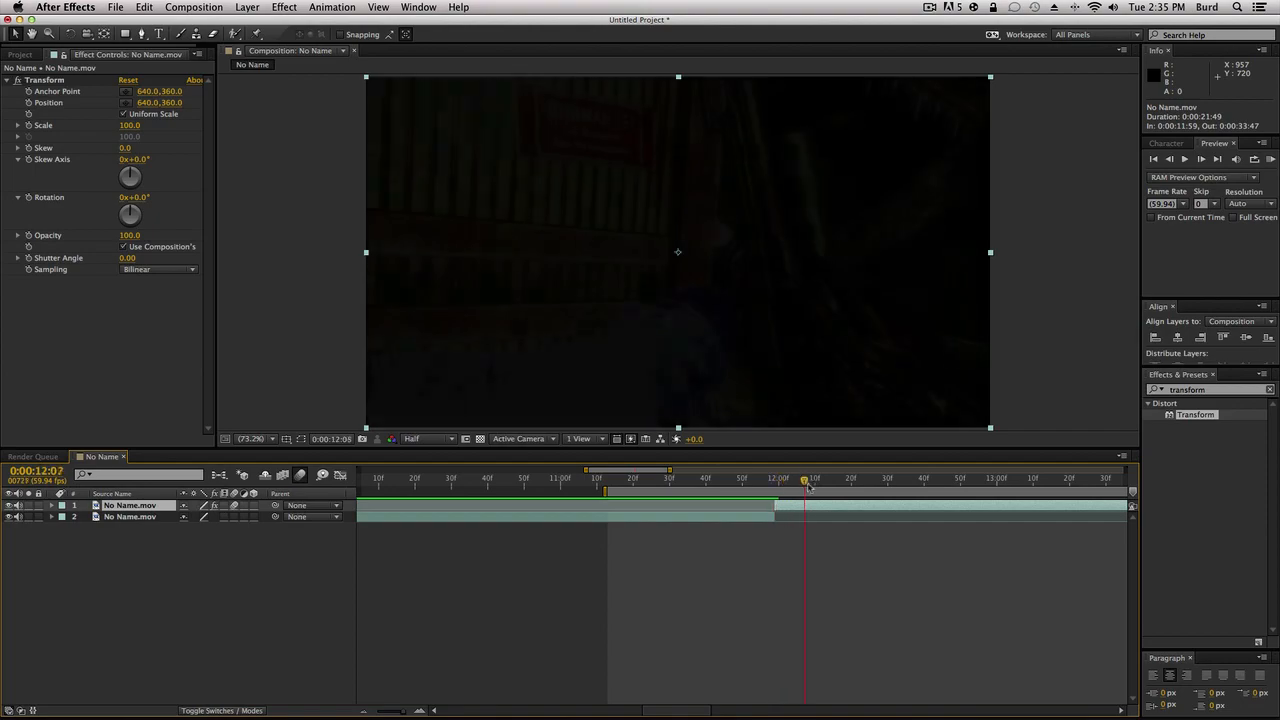
Step: Add a Transform Scale keyframe of 125 at the start of the clip, 0:00:11:59
drag(942, 497, 775, 497)
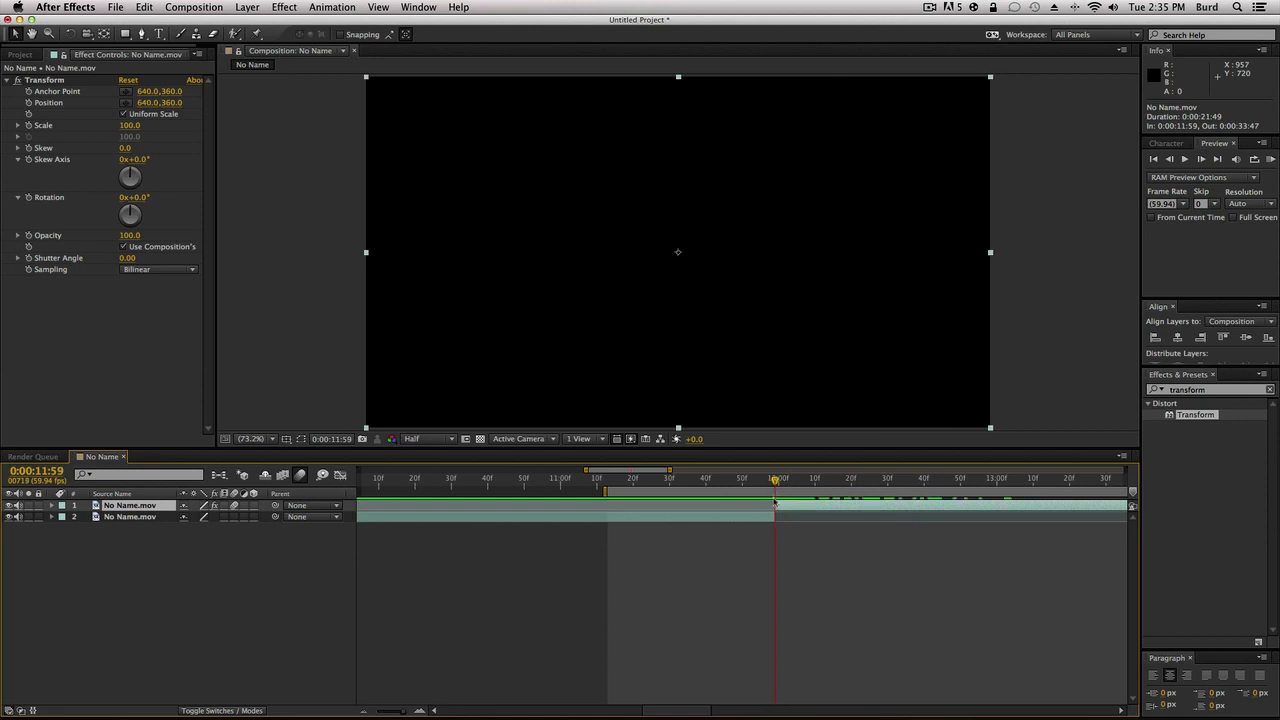
click(43, 128)
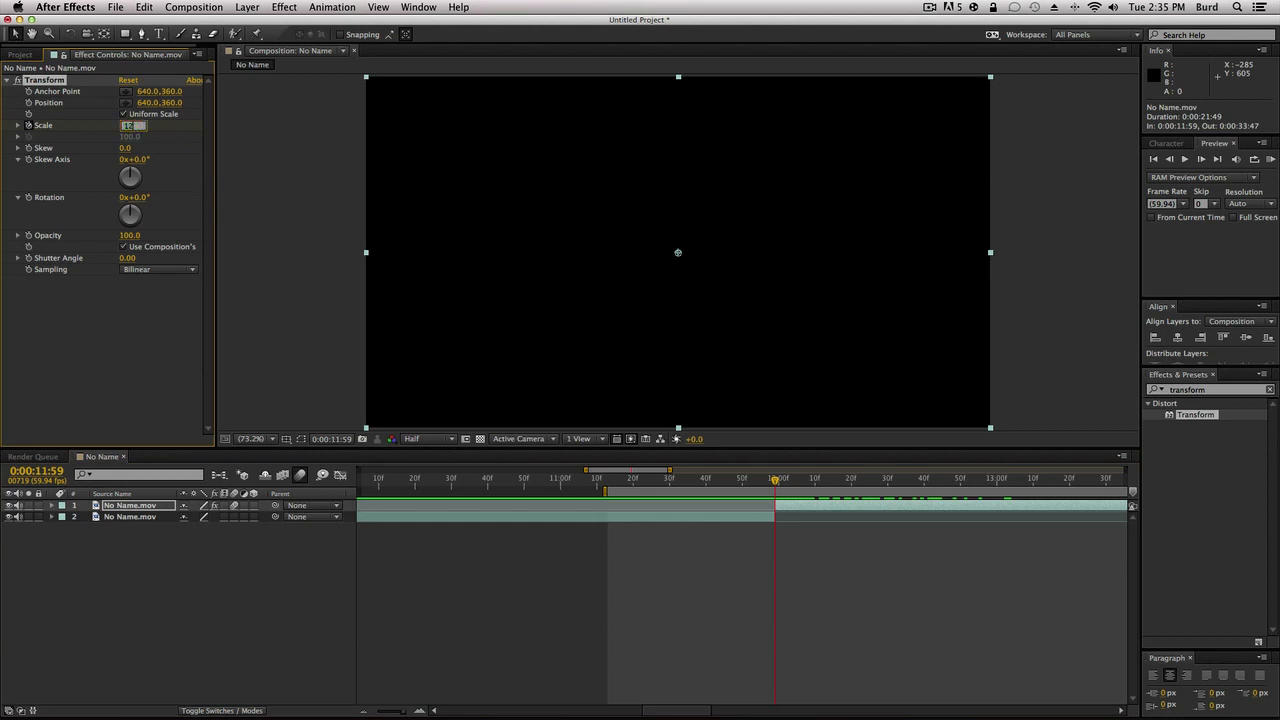
key(Return)
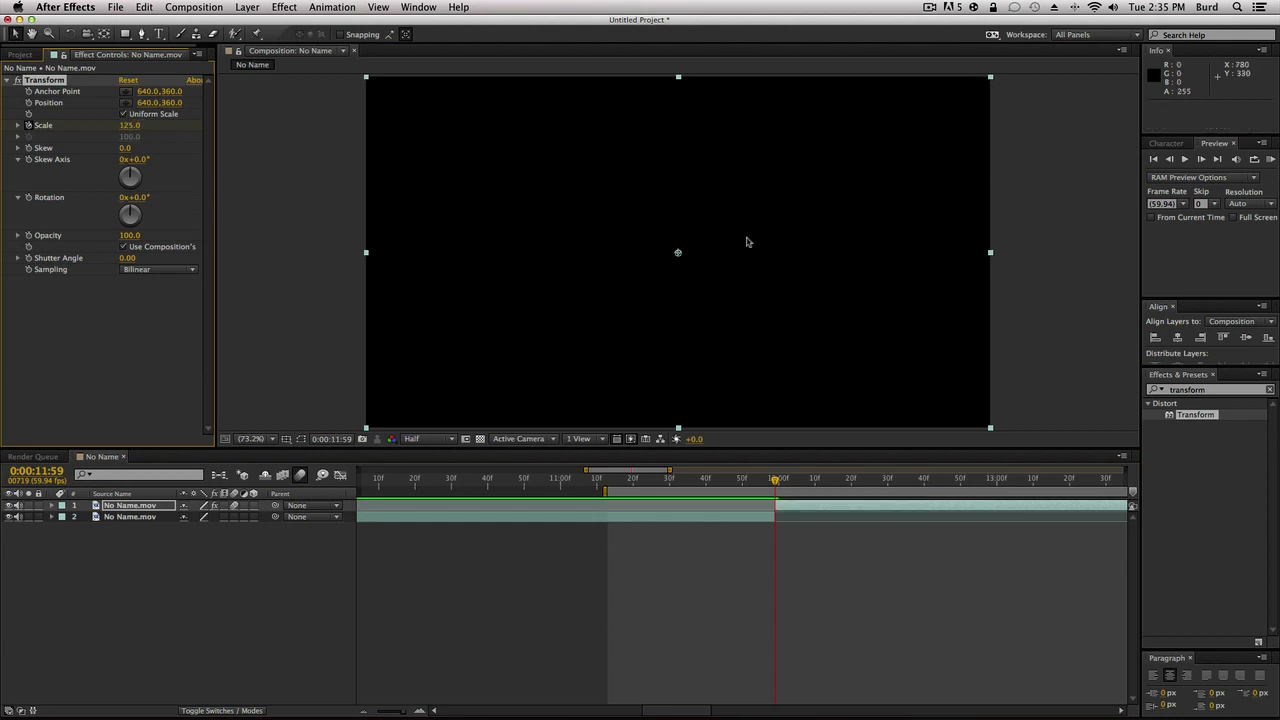
Step: Add a Transform Scale keyframe of 100 at 0:00:13:21 and review the zoom-out
drag(778, 478, 1072, 482)
drag(700, 706, 724, 707)
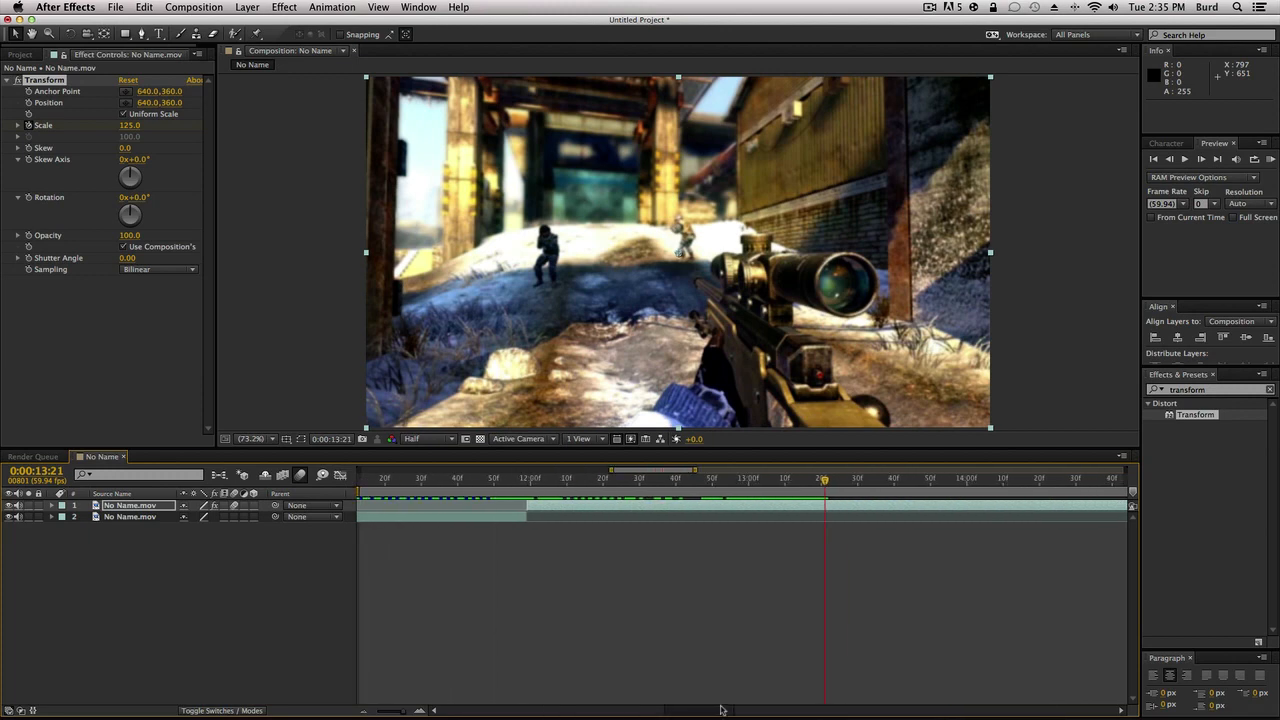
click(130, 126)
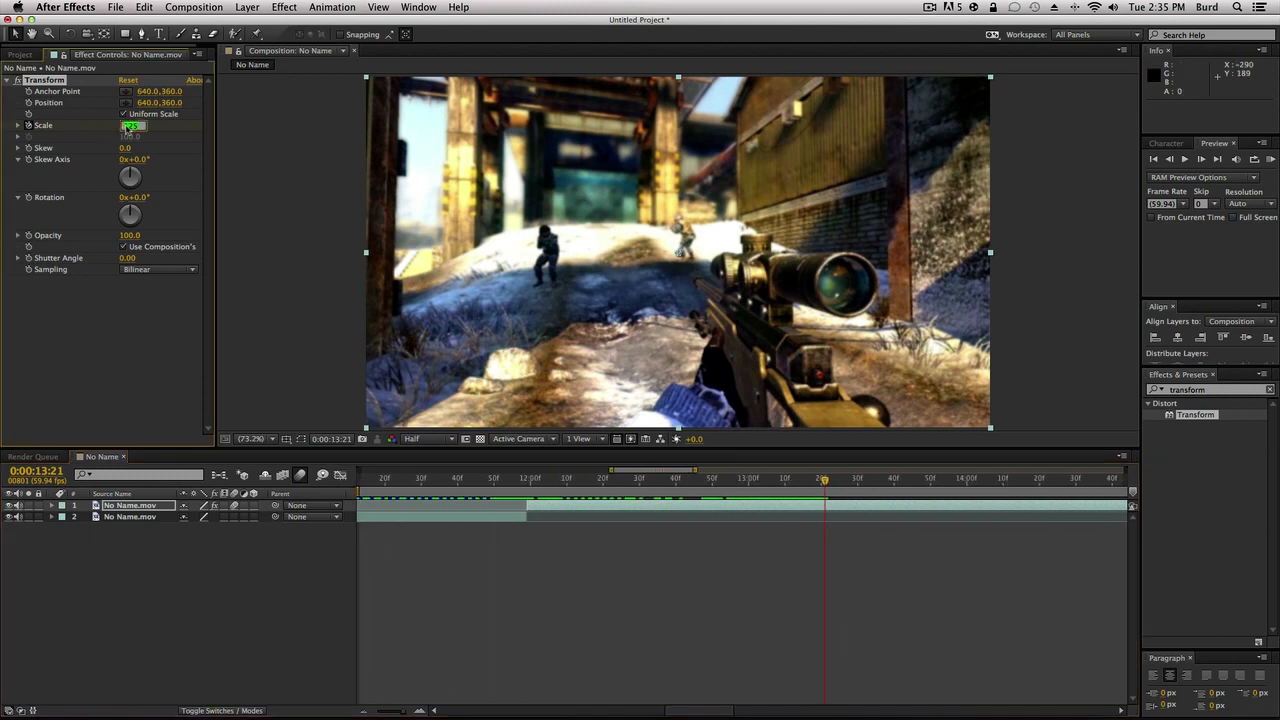
key(Return)
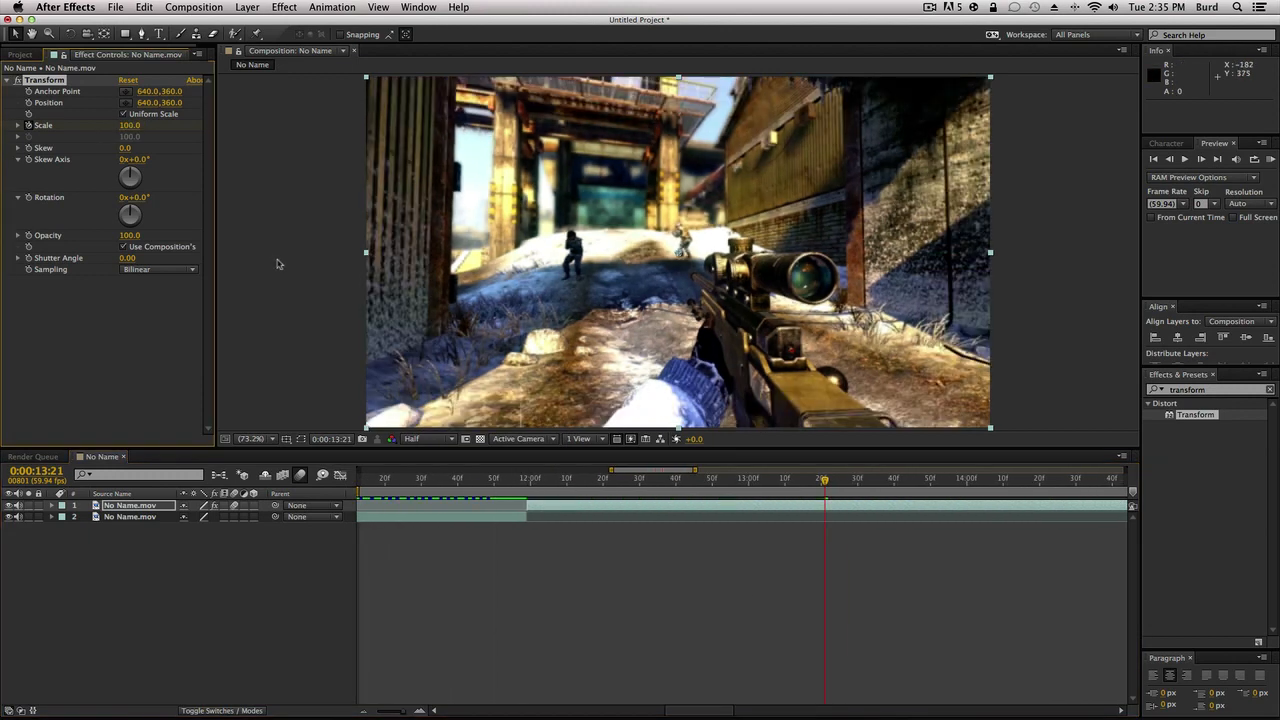
drag(524, 481, 825, 482)
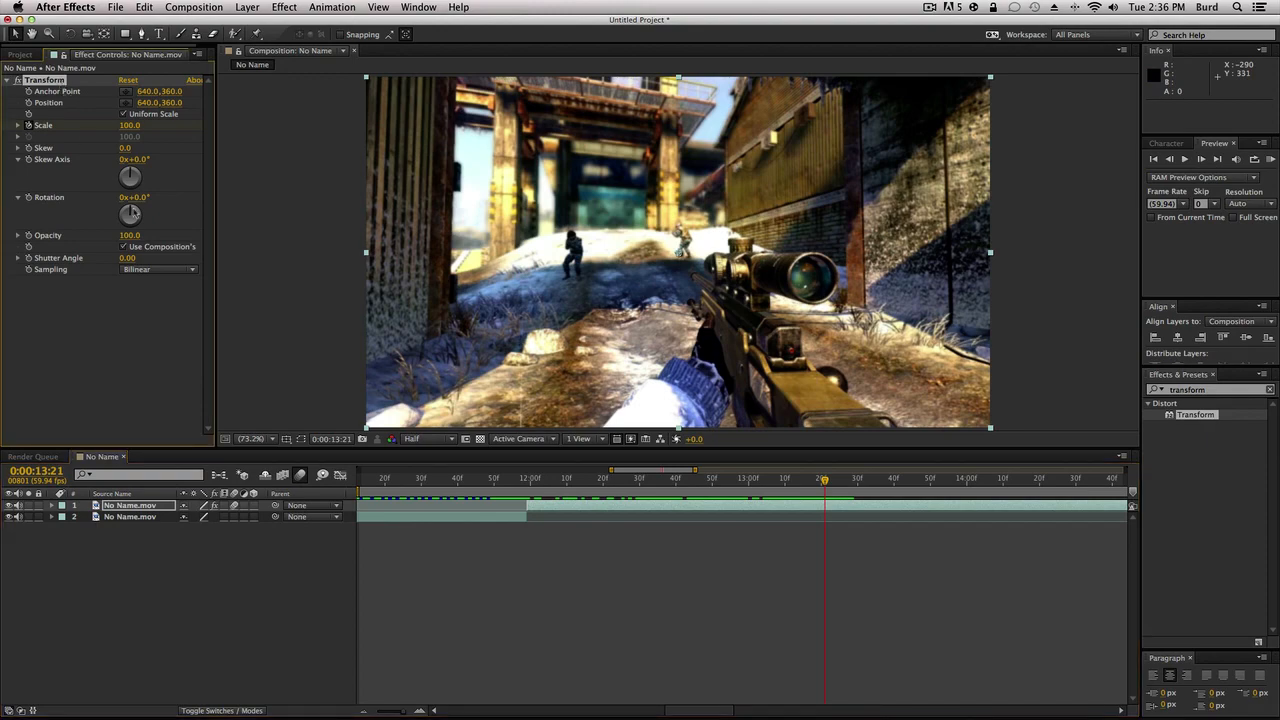
Step: Reveal the clip's keyframes and move the second Scale keyframe to 0:00:13:50, just before the scope view
key(u)
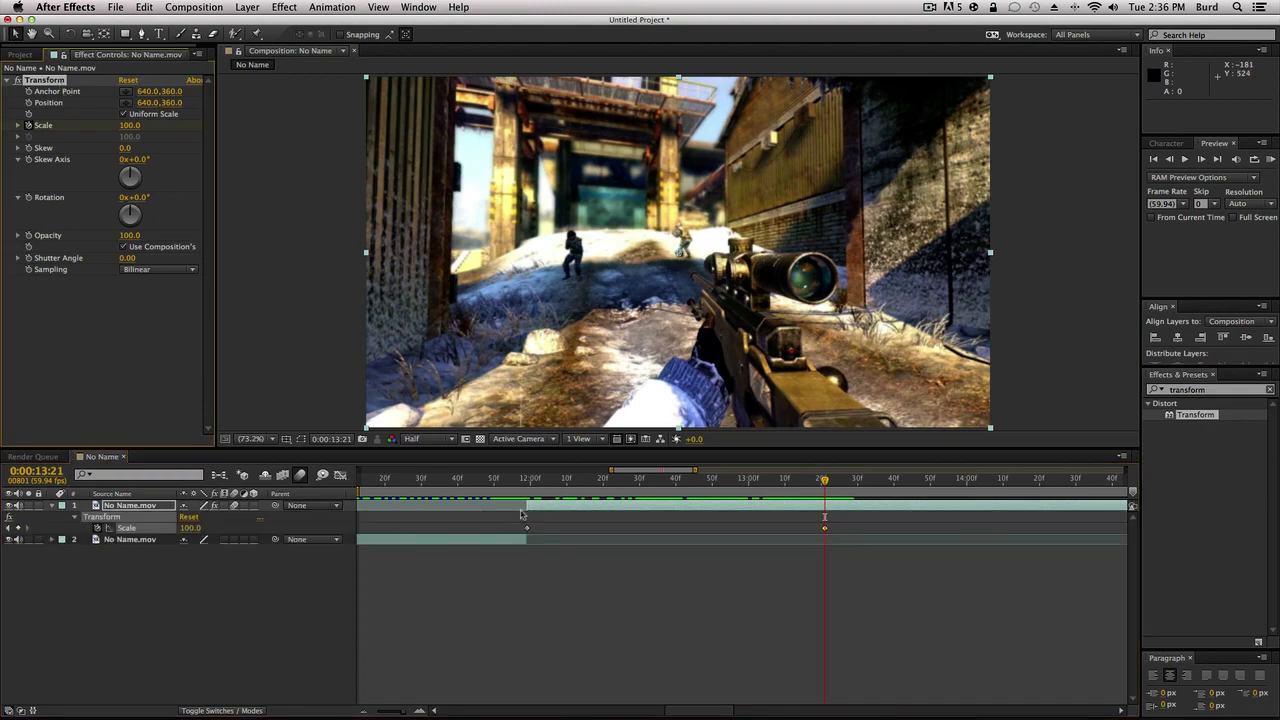
drag(529, 482, 943, 493)
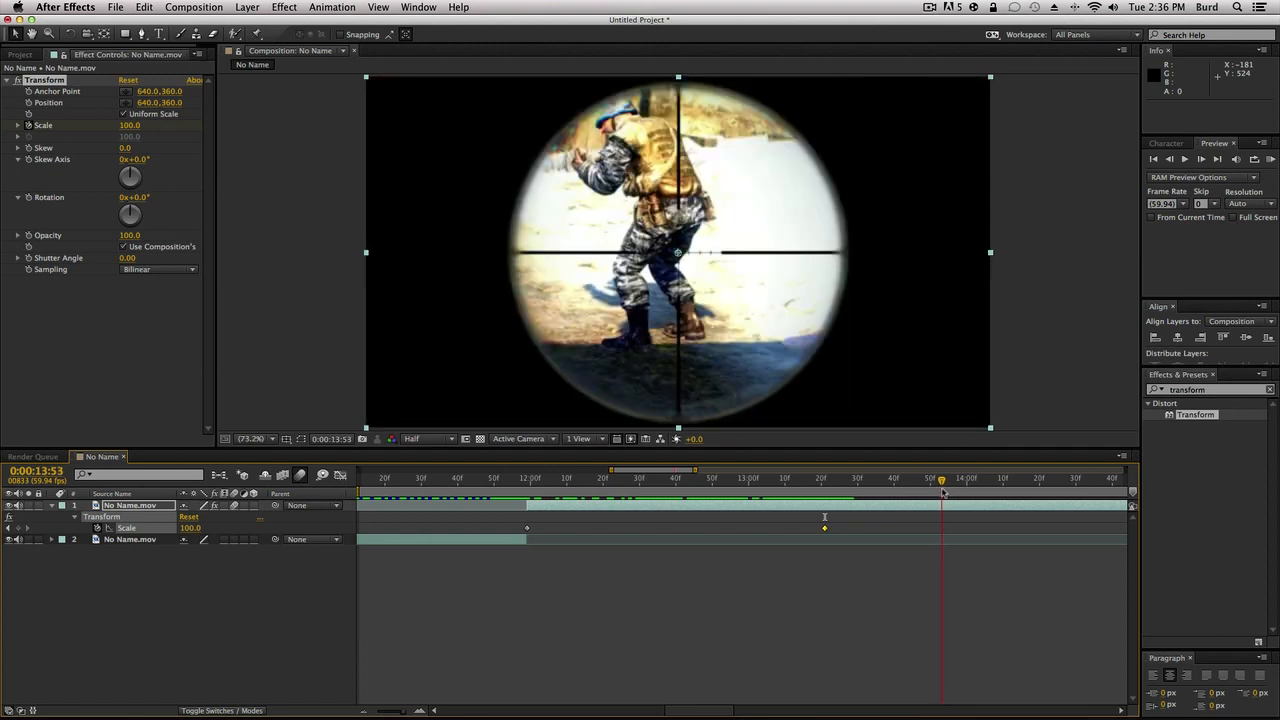
click(1170, 159)
click(1170, 159)
click(1170, 159)
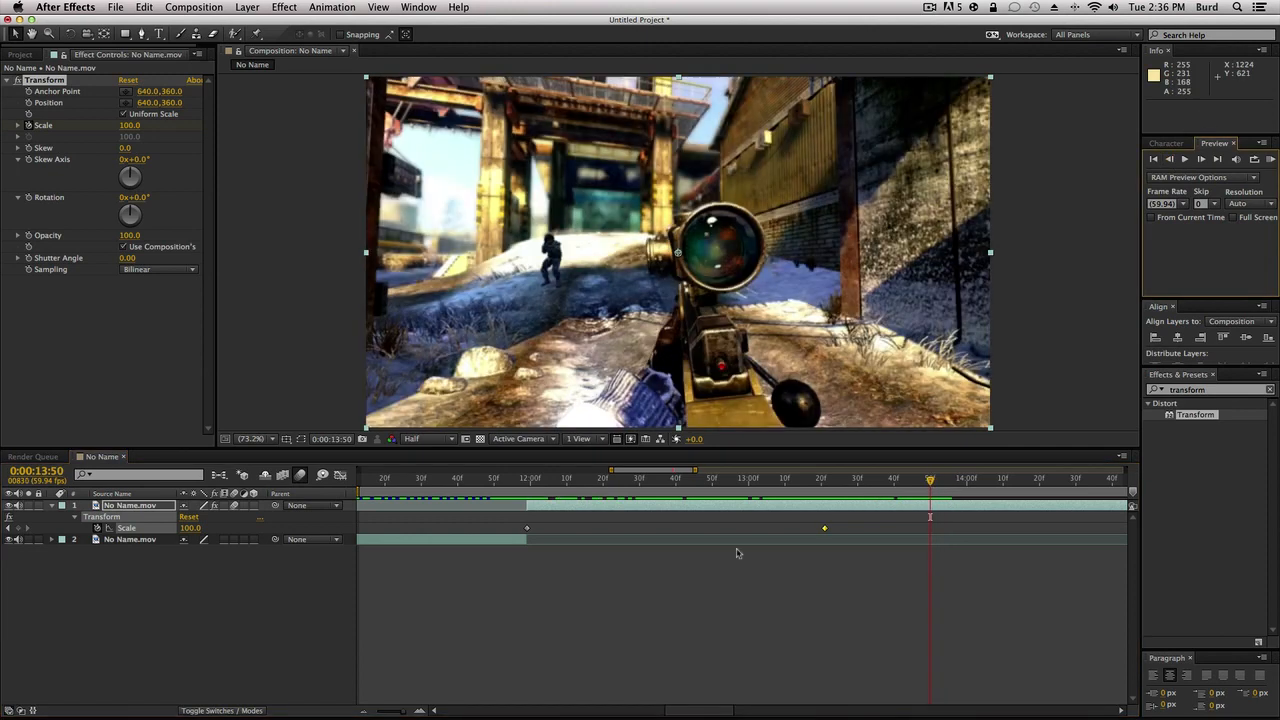
click(829, 531)
drag(890, 541, 924, 540)
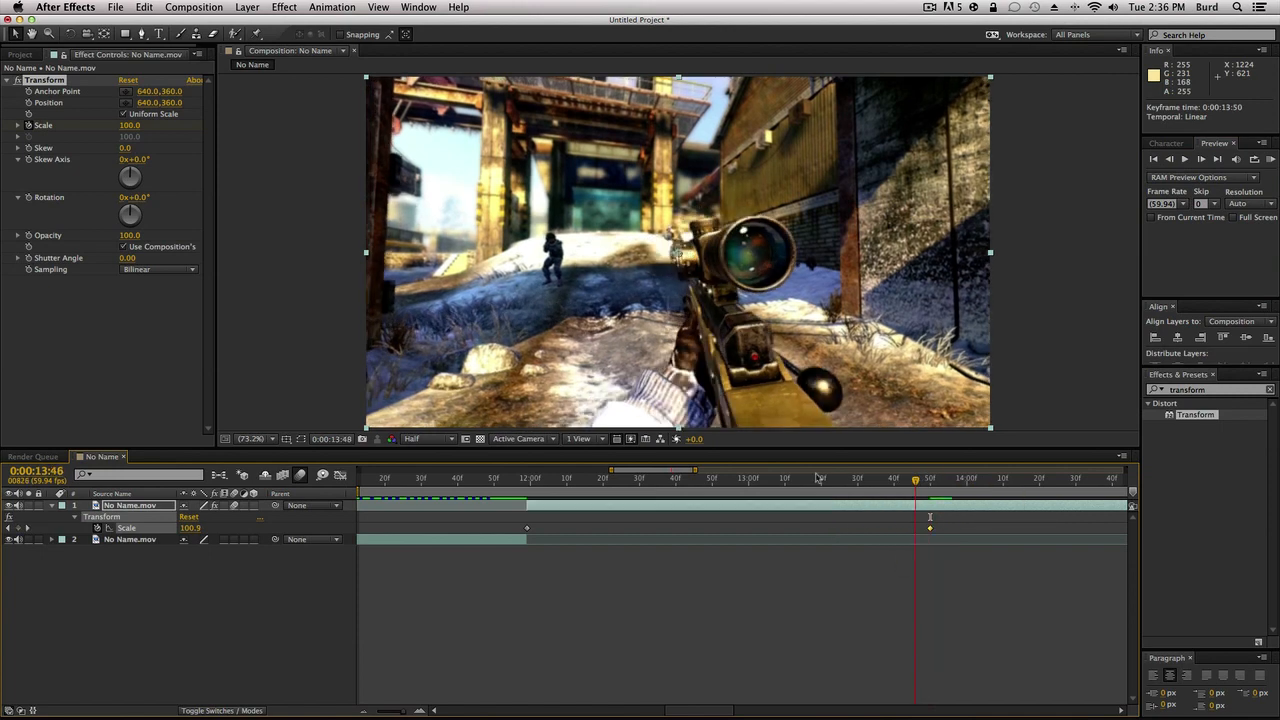
Step: Add a Transform Scale keyframe of 125 at 0:00:13:53, where the scope view appears
click(806, 478)
drag(806, 480, 943, 485)
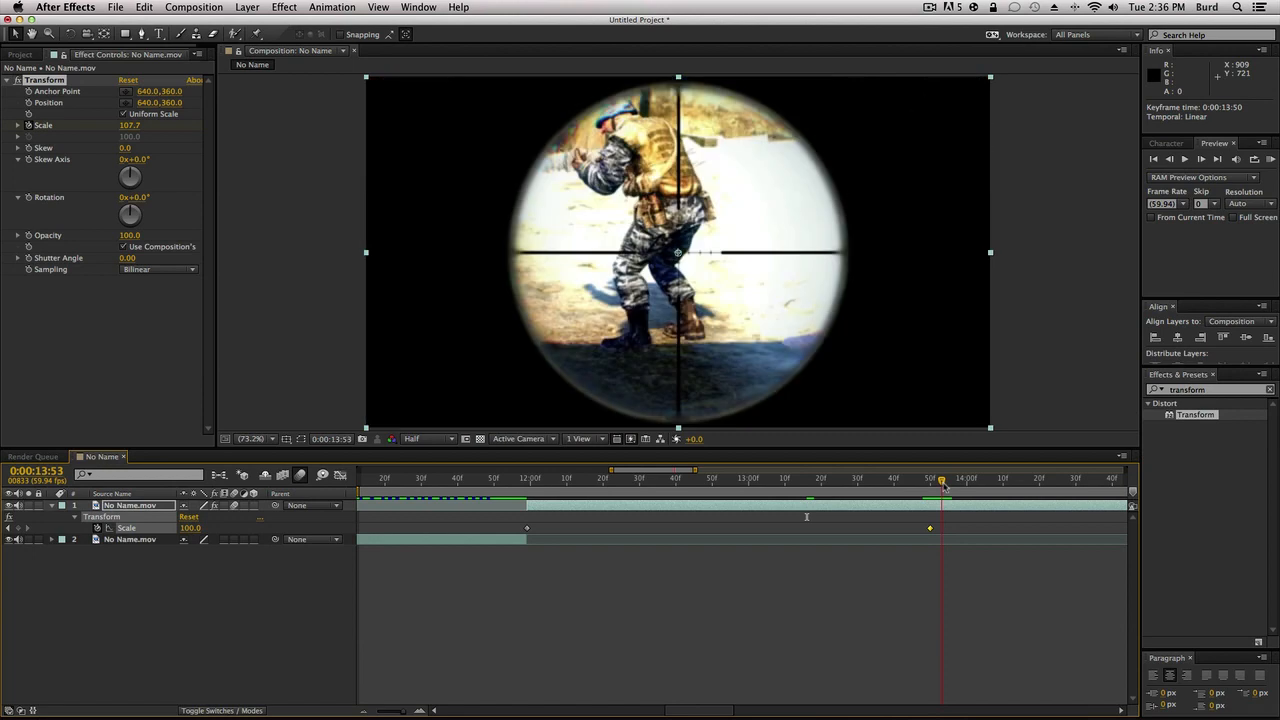
click(130, 125)
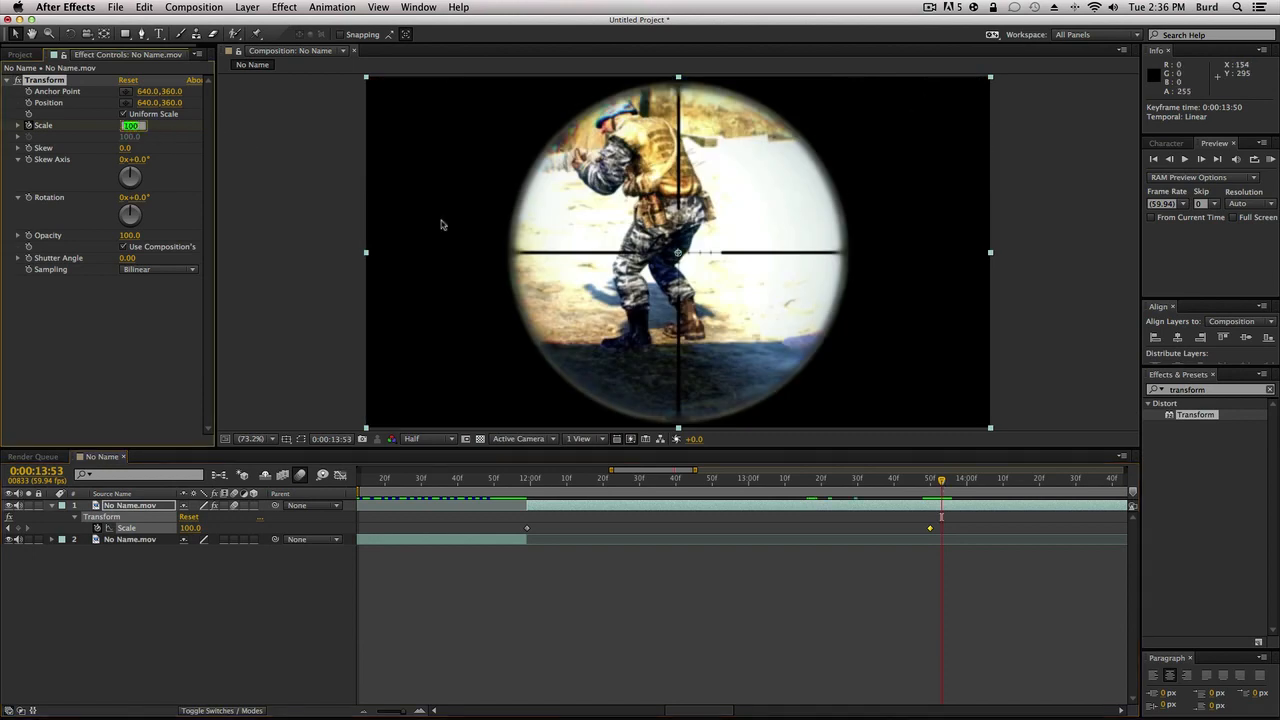
text(125)
key(Return)
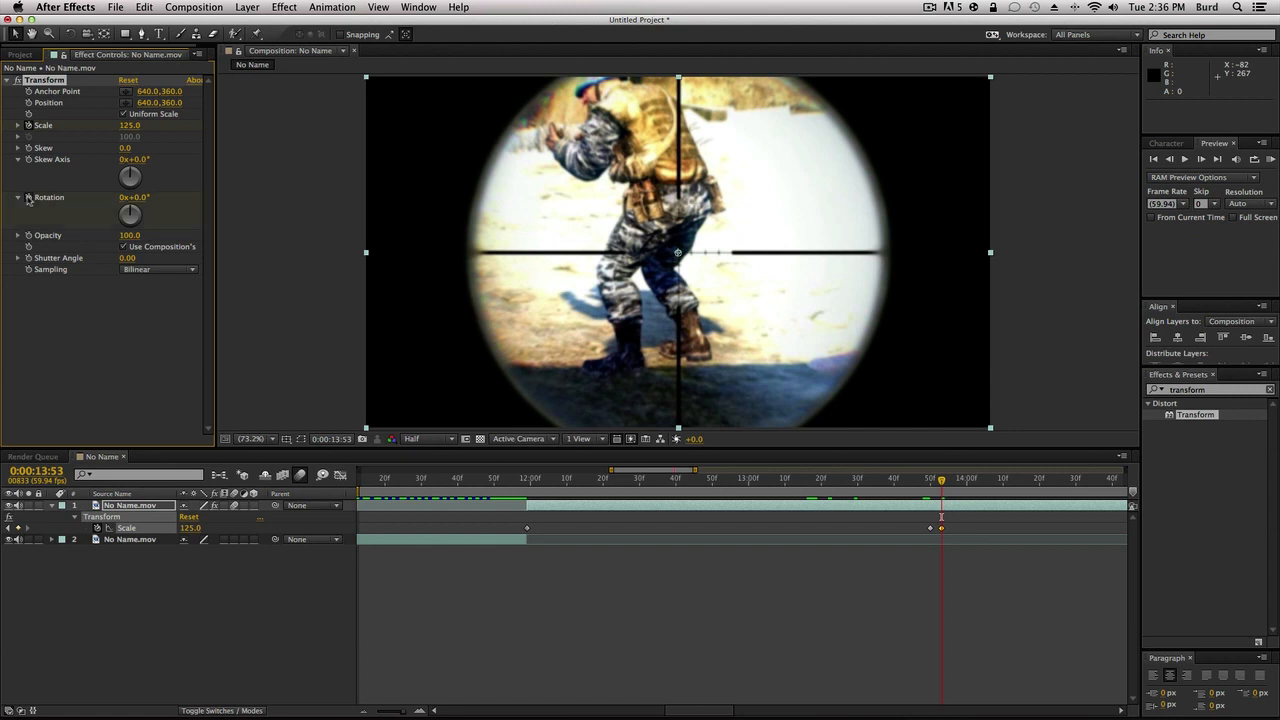
Step: Set the Transform Rotation keyframe at 0:00:13:53, where the scope view appears, to 3°
click(140, 198)
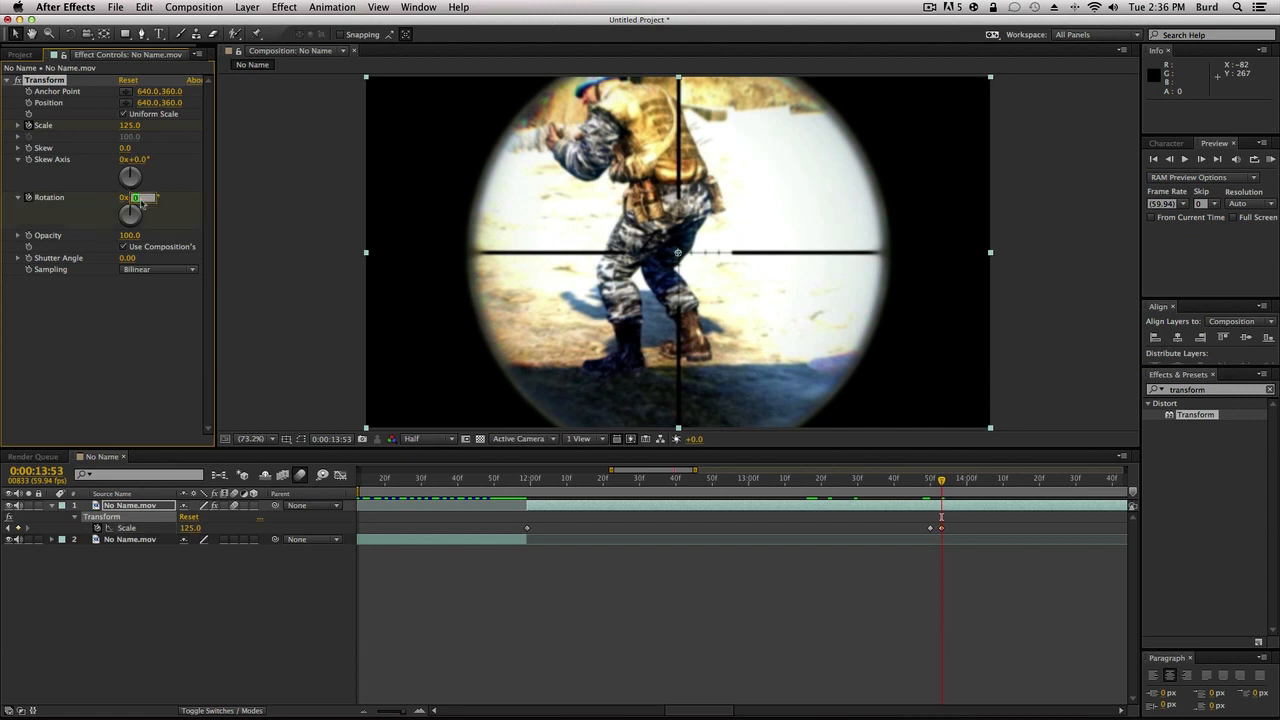
text(3)
key(Return)
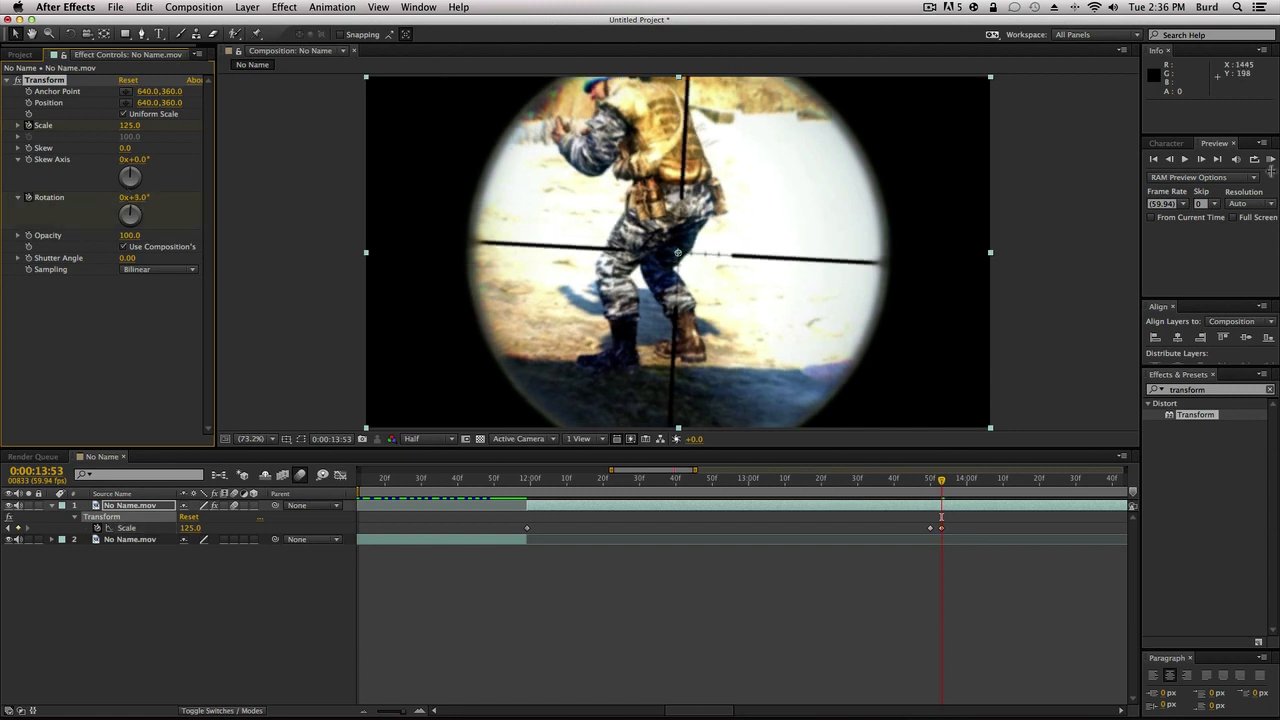
Step: Add a Transform Rotation keyframe of 0° three frames earlier, at 0:00:13:50
click(1168, 159)
click(1168, 159)
click(1168, 159)
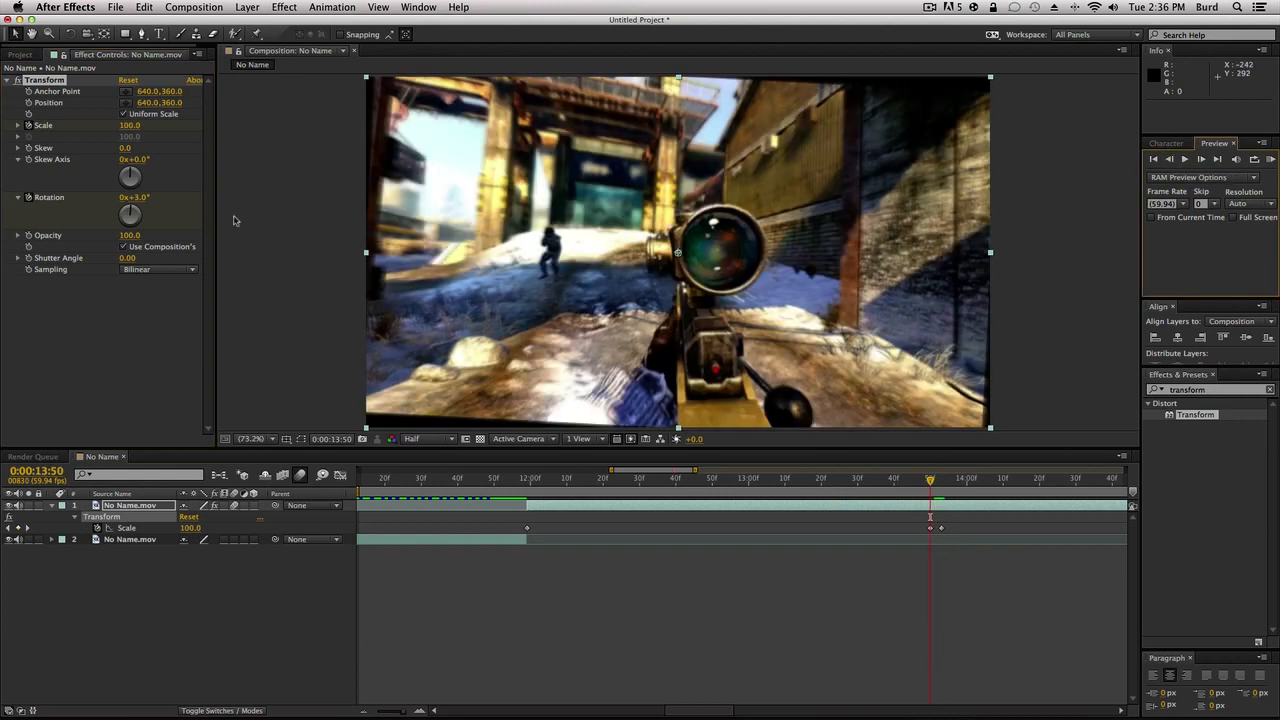
click(135, 199)
text(0)
key(Return)
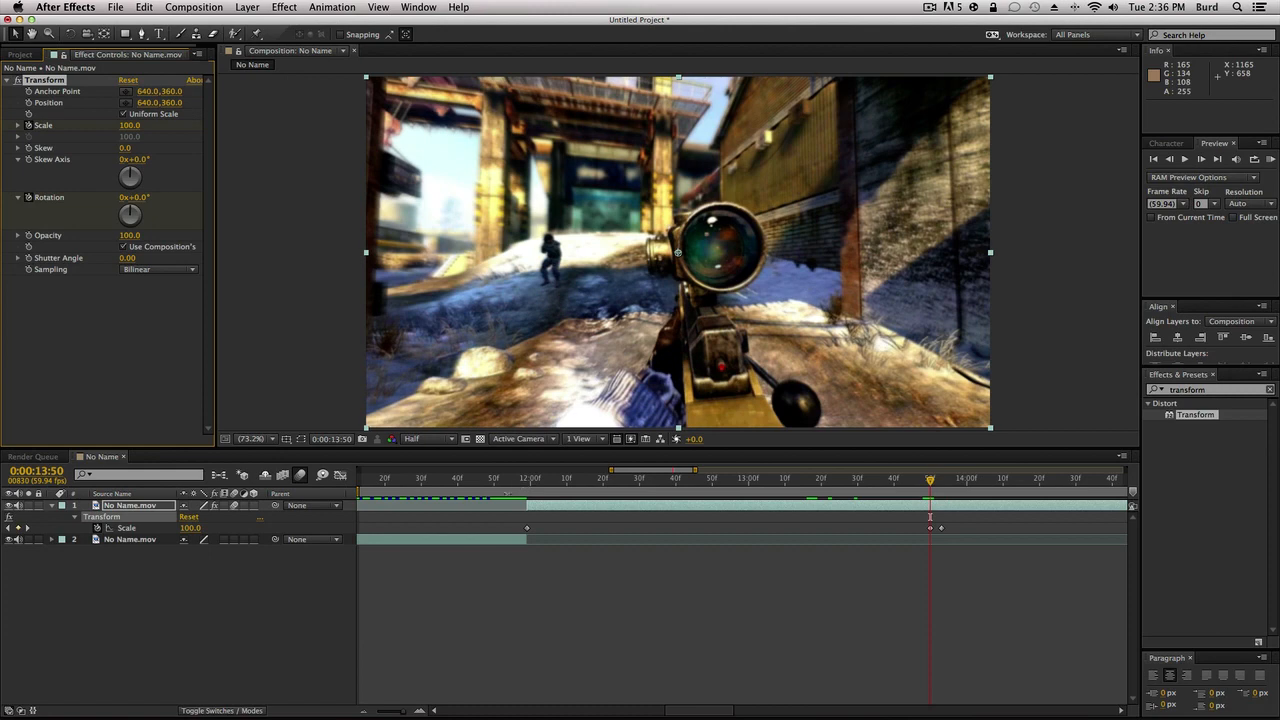
Step: Shift the work area to start at about 0:00:11:30 and run a RAM preview of the zoom and rotation
drag(930, 500, 1024, 497)
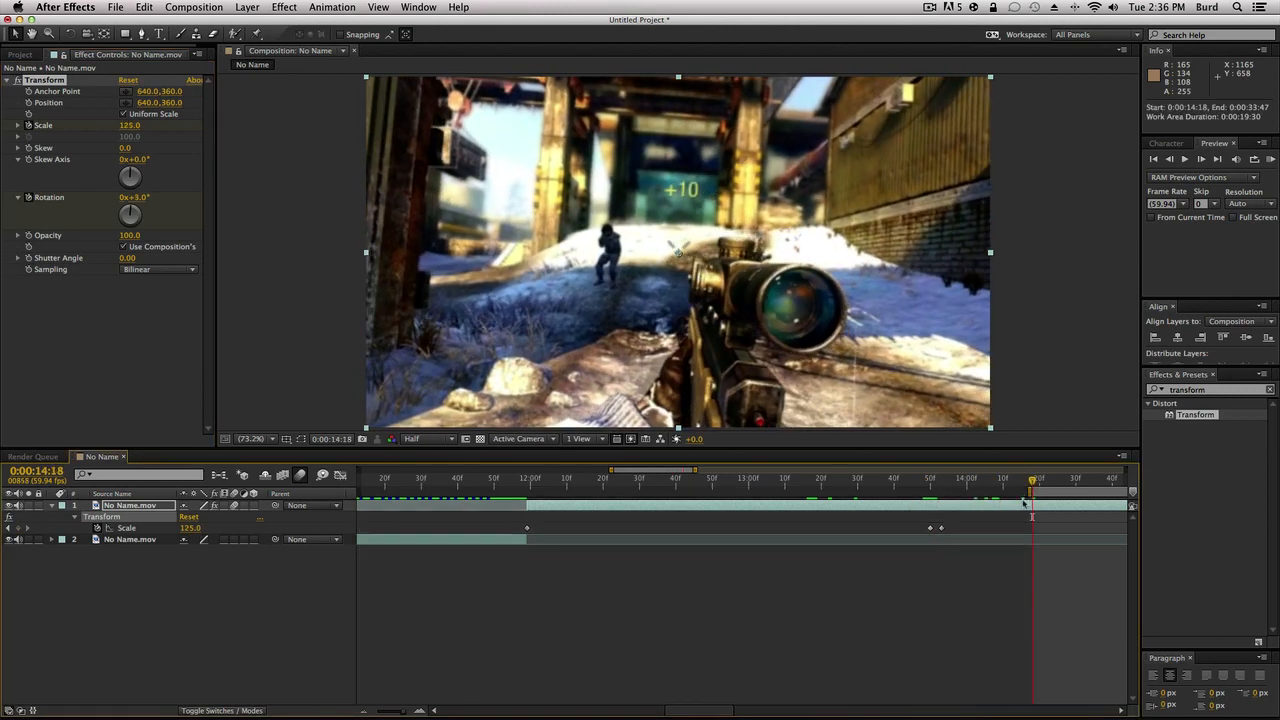
drag(1035, 484, 428, 491)
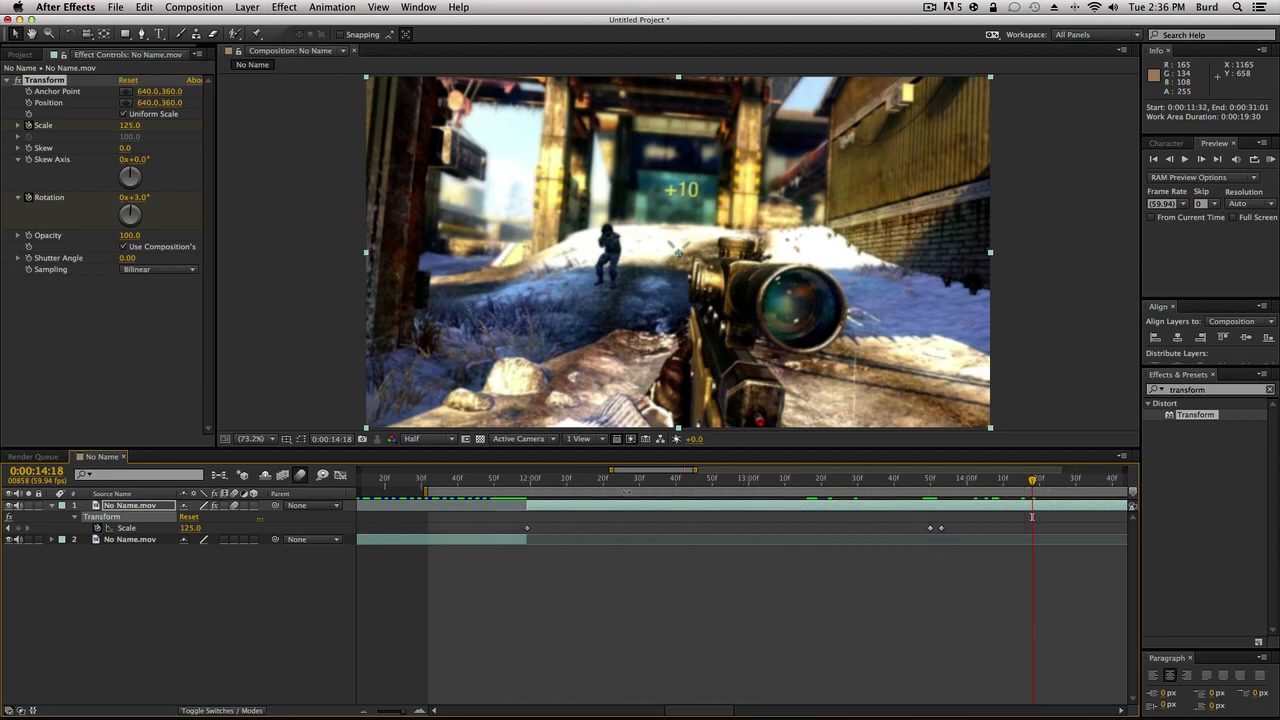
click(1268, 160)
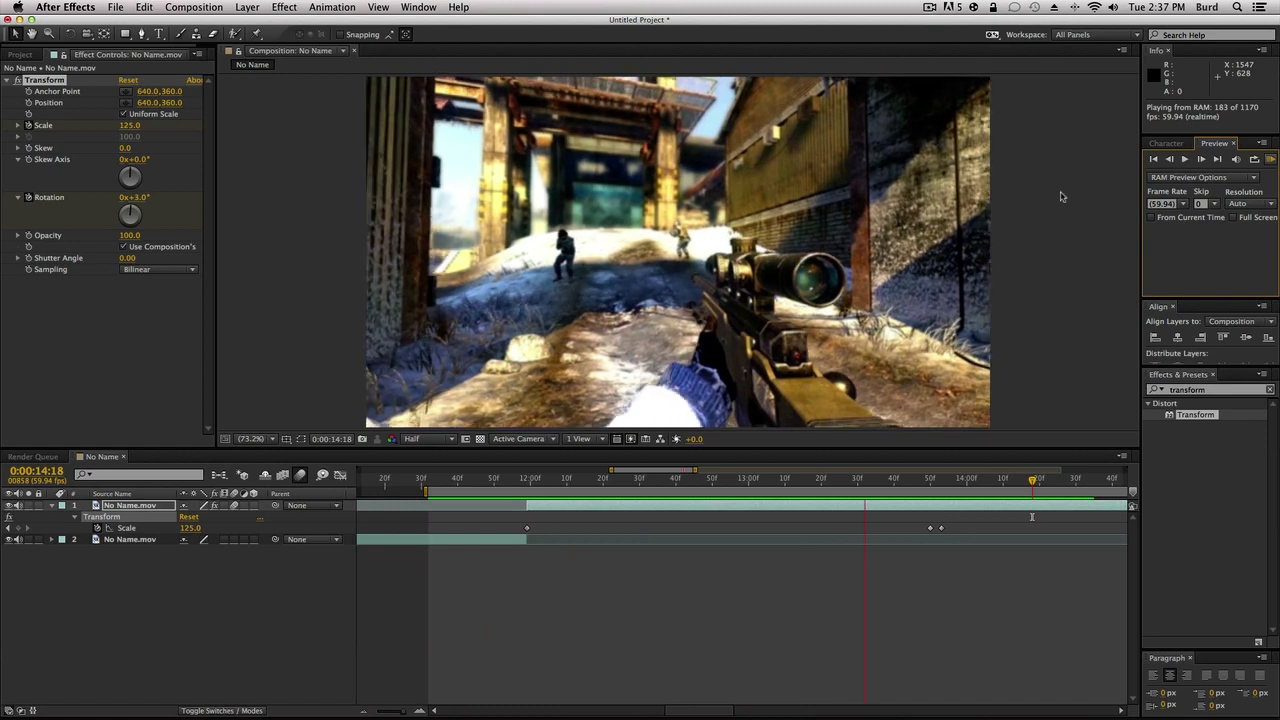
Step: Add a Transform Scale keyframe of 120 at 0:00:14:41
click(911, 485)
drag(911, 485, 1050, 491)
drag(716, 704, 766, 704)
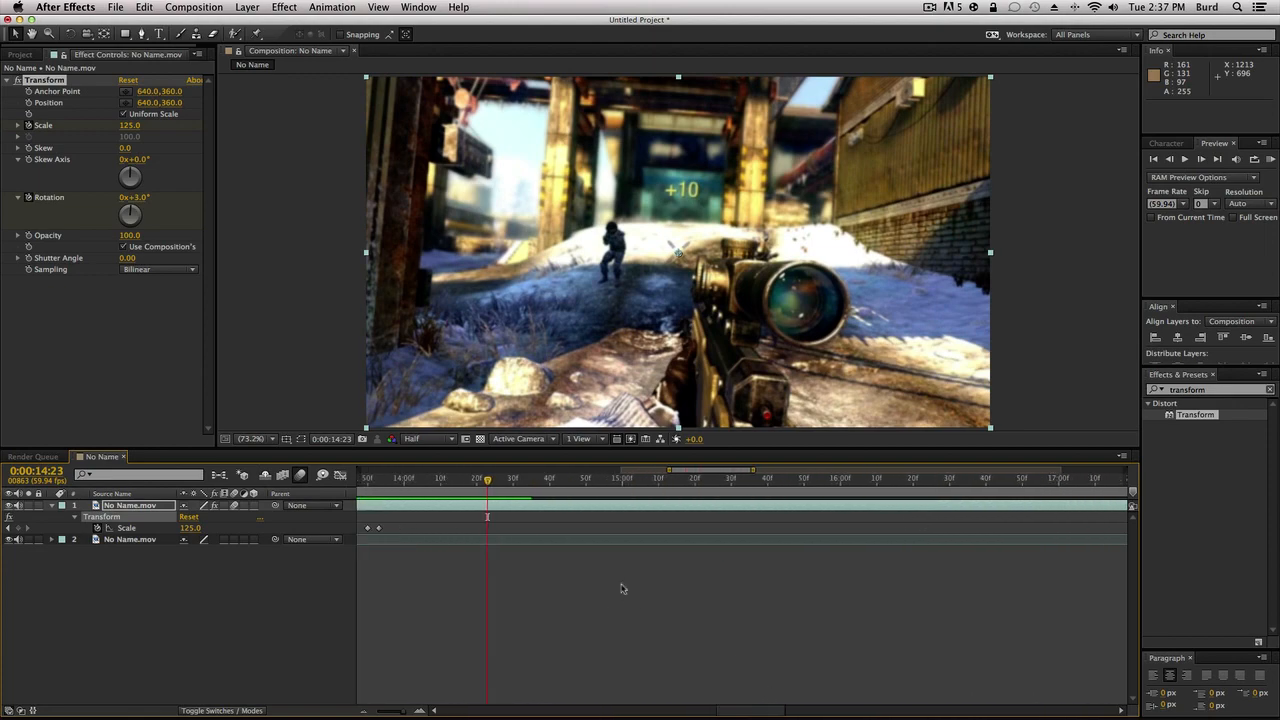
drag(489, 482, 552, 485)
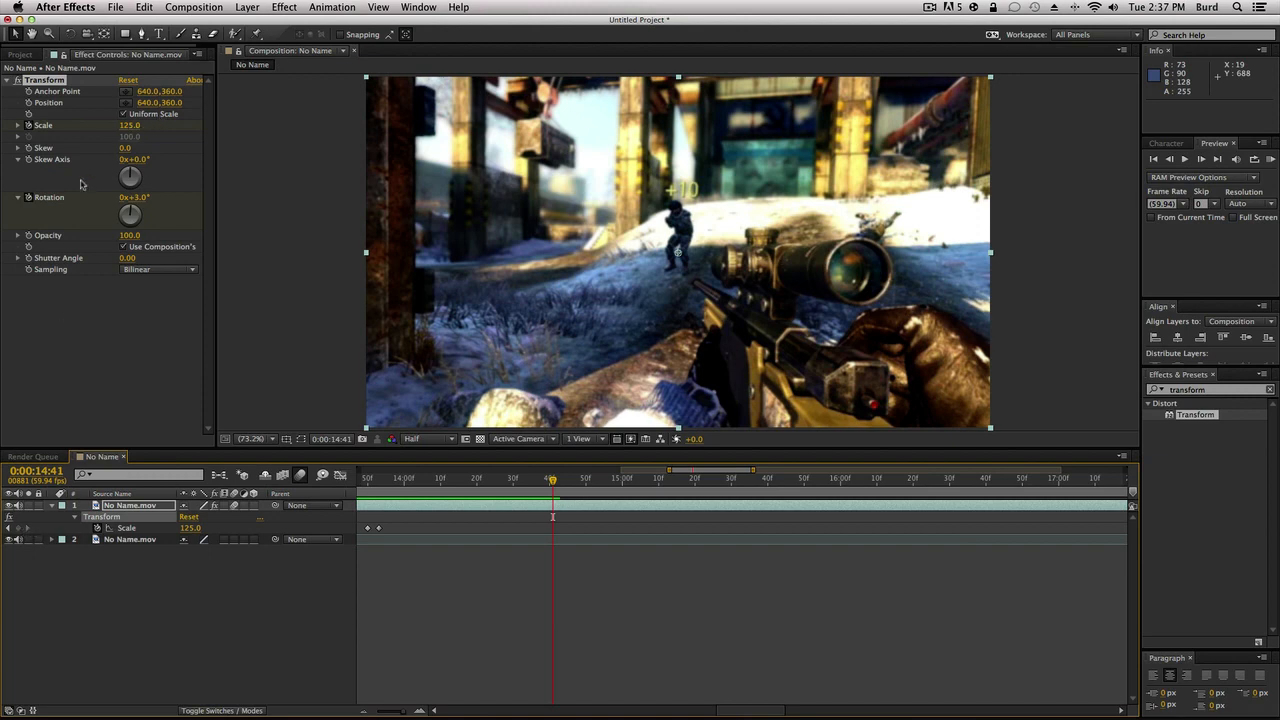
click(130, 127)
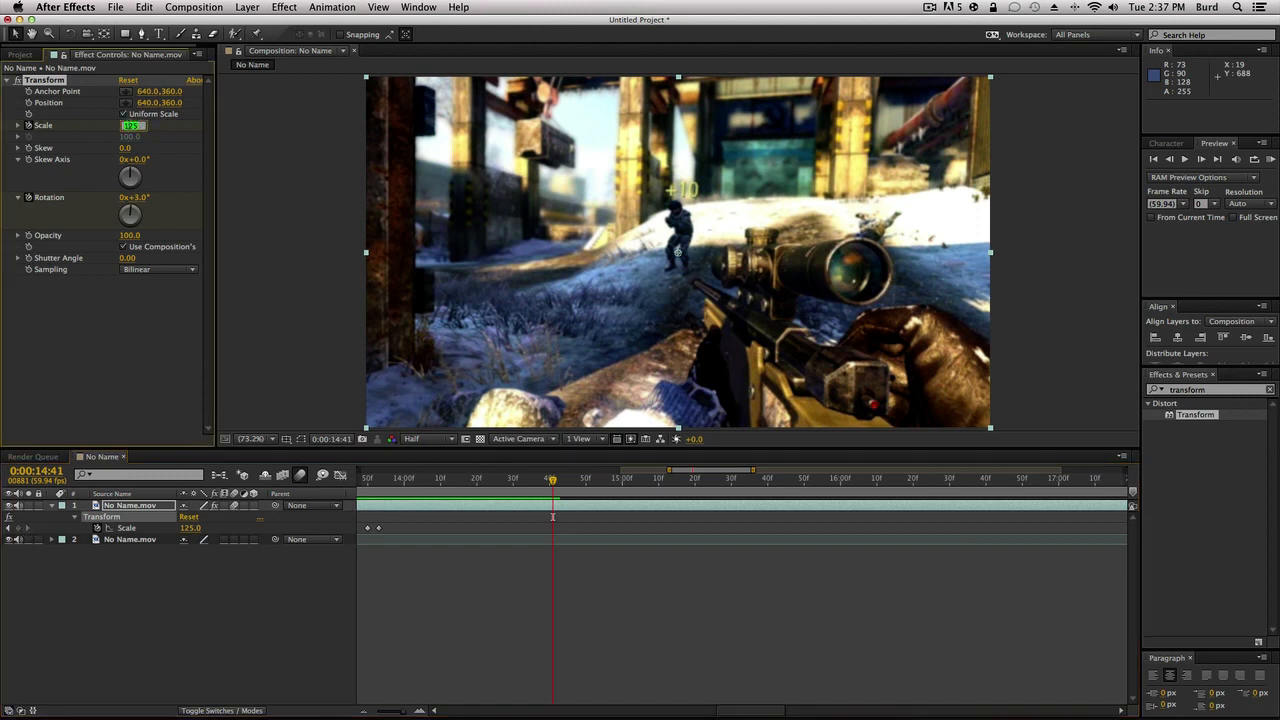
key(Return)
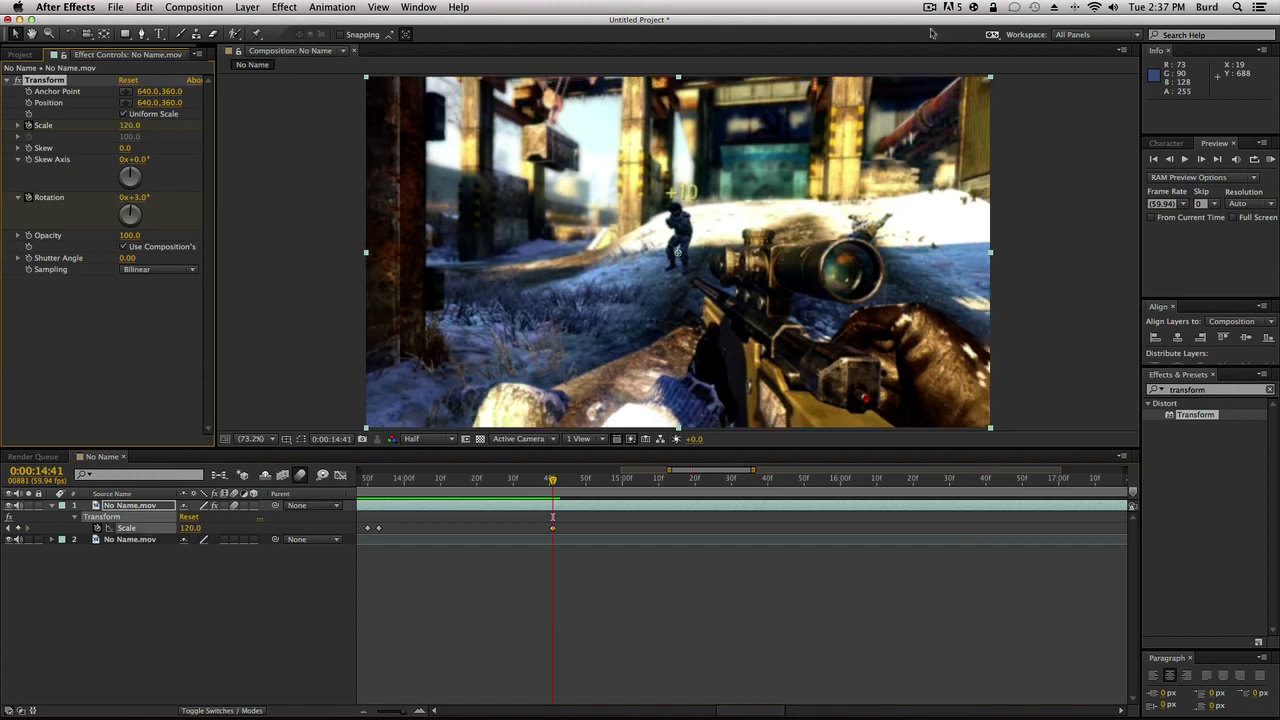
Step: Add a Transform Scale keyframe of 100 three frames earlier, at 0:00:14:38
click(1168, 159)
click(1168, 159)
click(1168, 159)
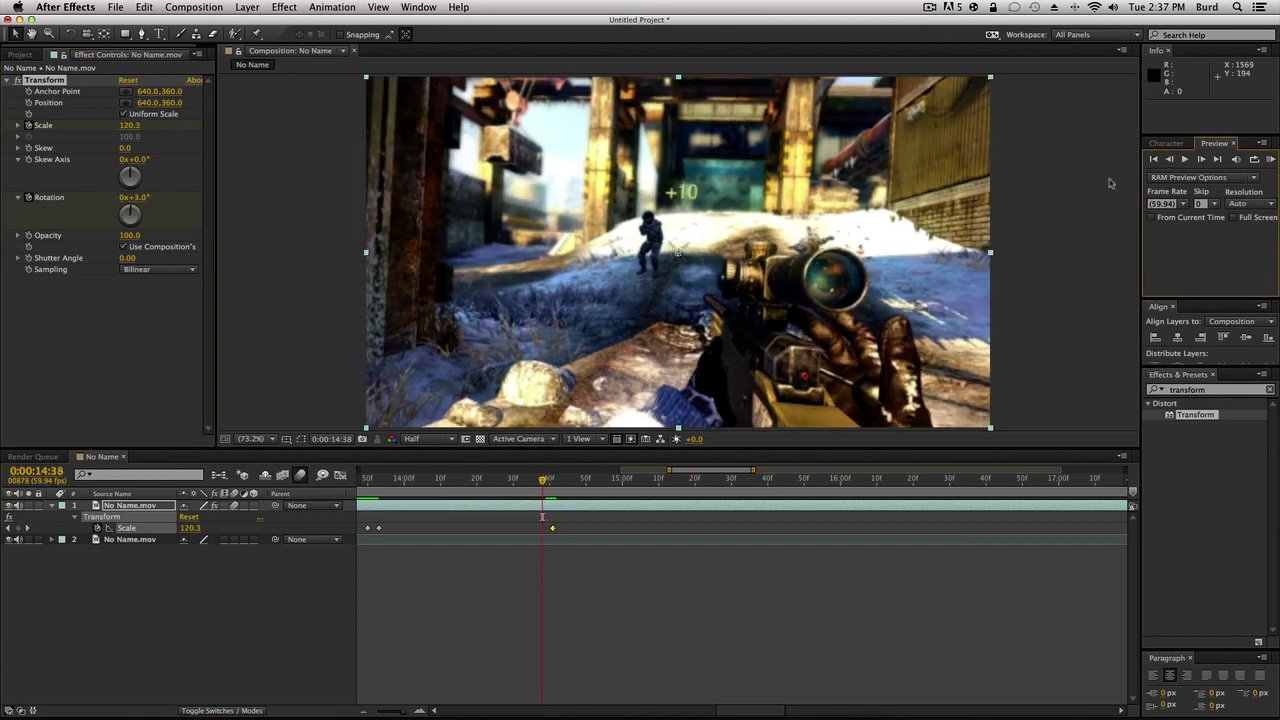
click(131, 125)
text(100)
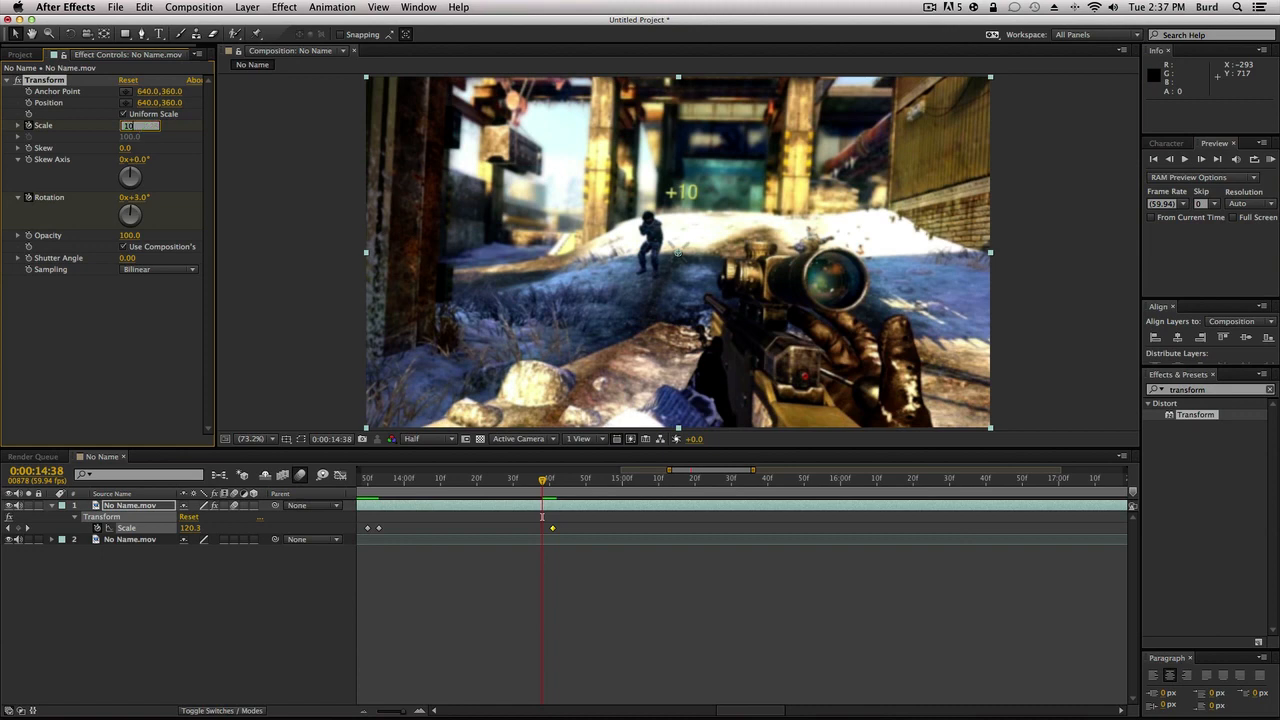
key(Return)
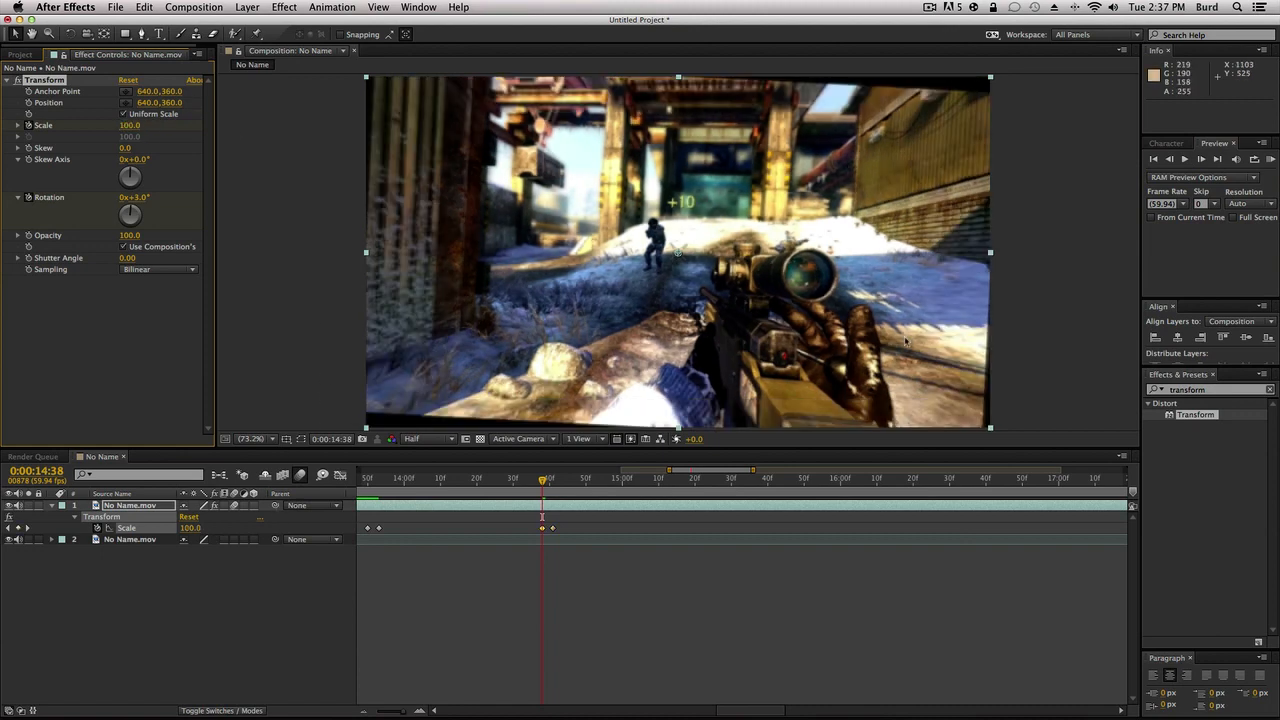
Step: Add a Transform Rotation keyframe of 0° at 0:00:14:09 and preview the animation
drag(538, 487, 437, 490)
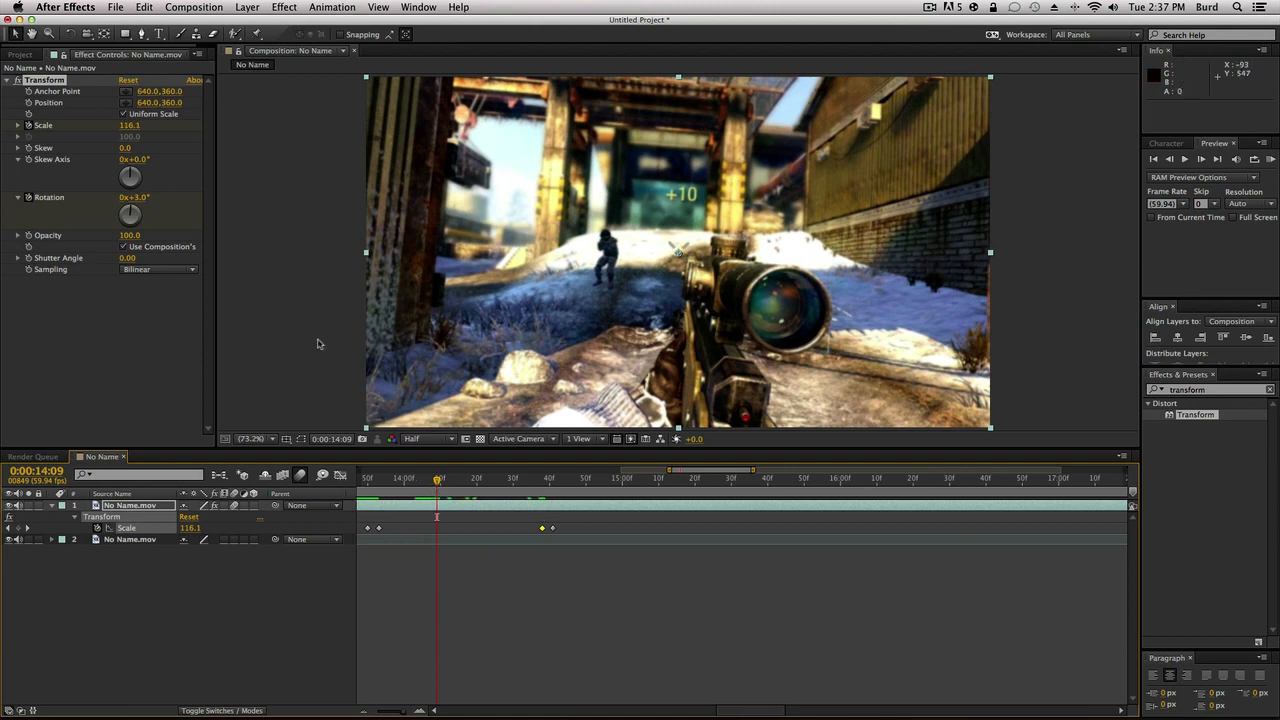
click(140, 198)
text(0)
key(Return)
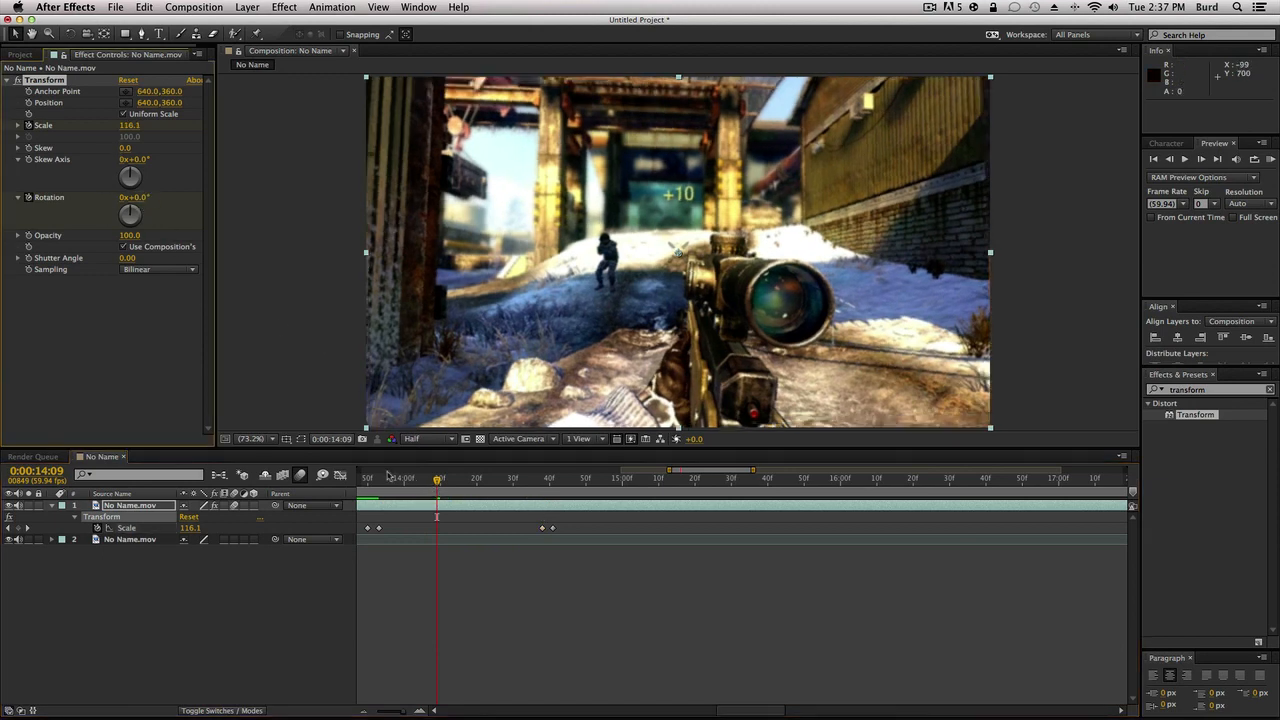
drag(380, 480, 557, 470)
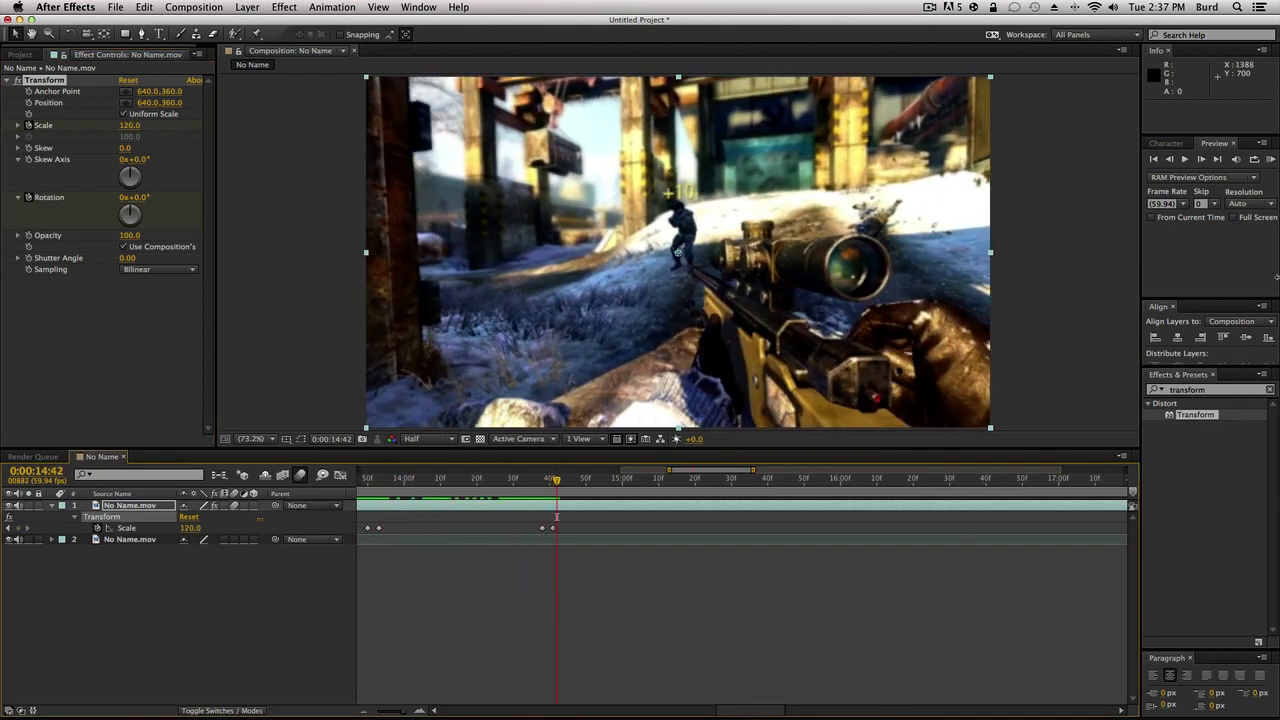
click(1270, 159)
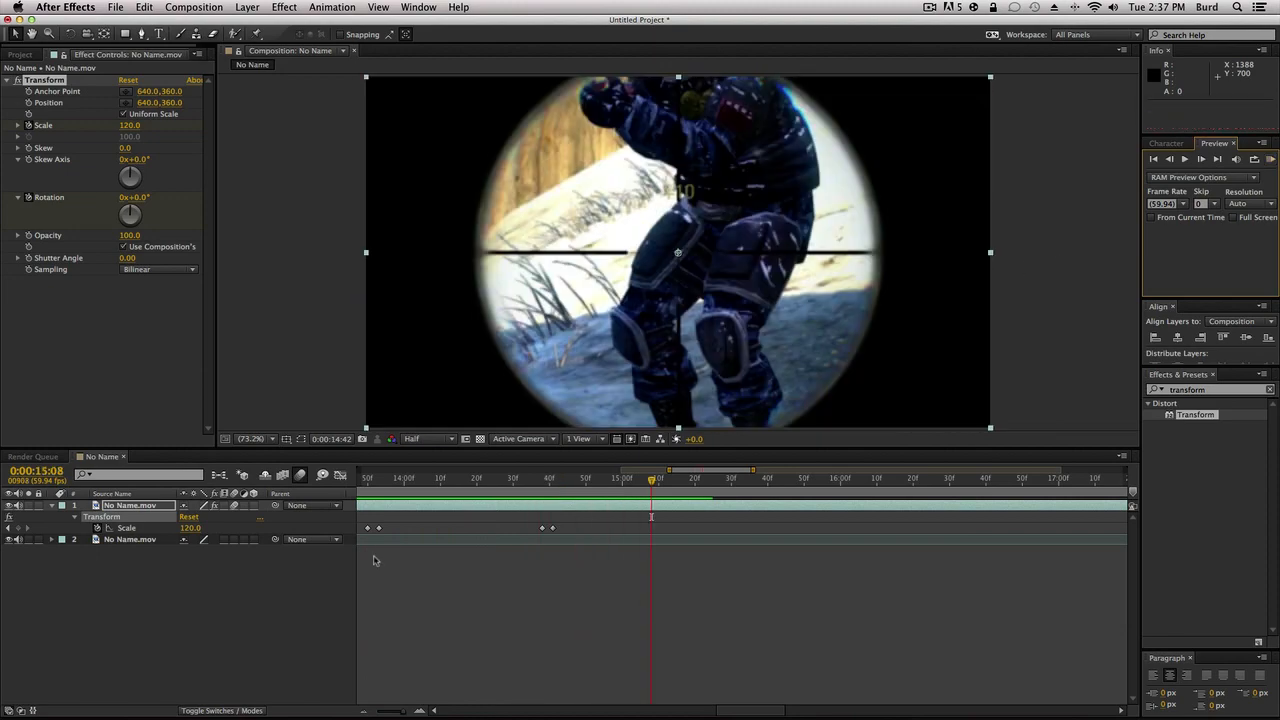
Step: Add a Transform Scale keyframe of 125 at 0:00:15:07, where the next scope view appears
drag(531, 470, 648, 486)
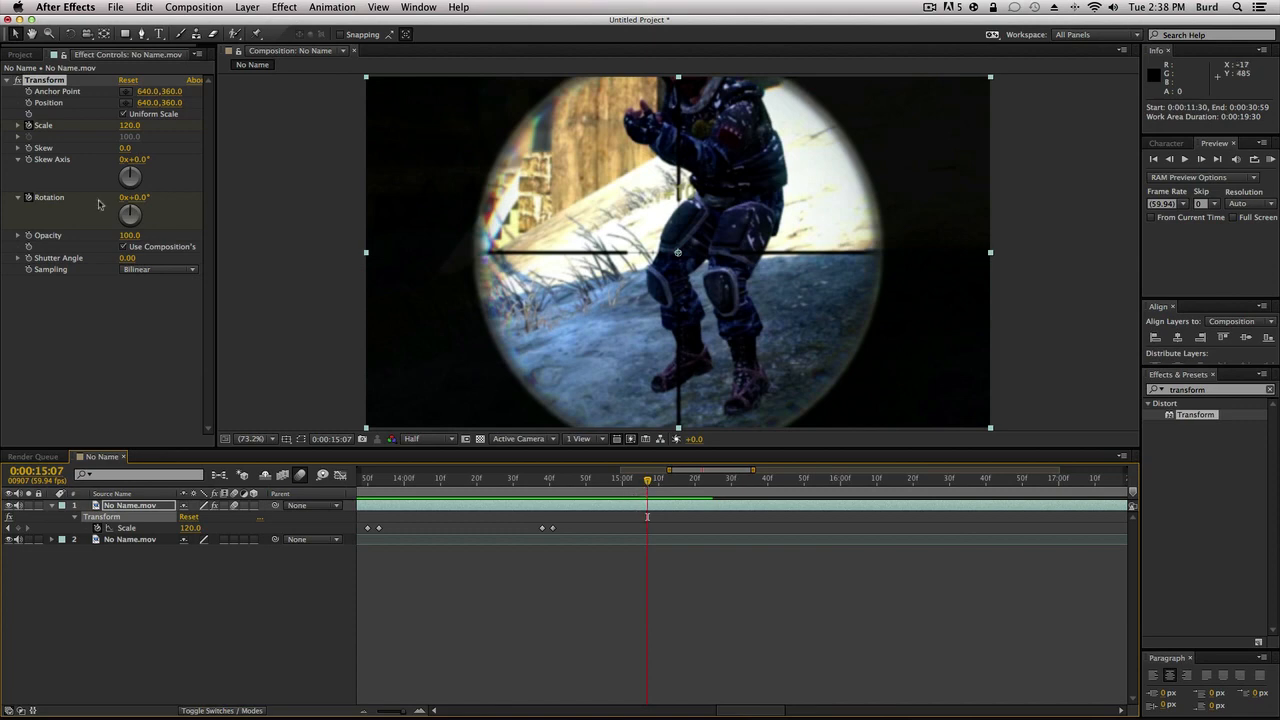
click(130, 126)
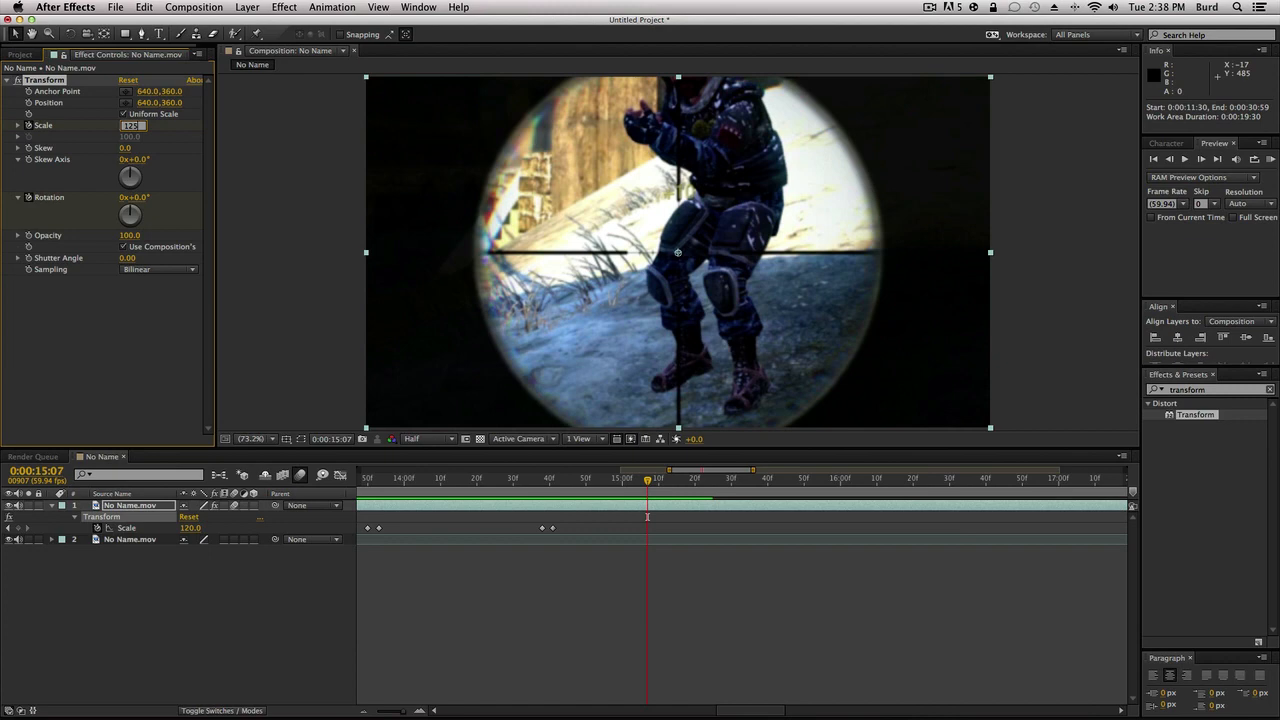
key(Return)
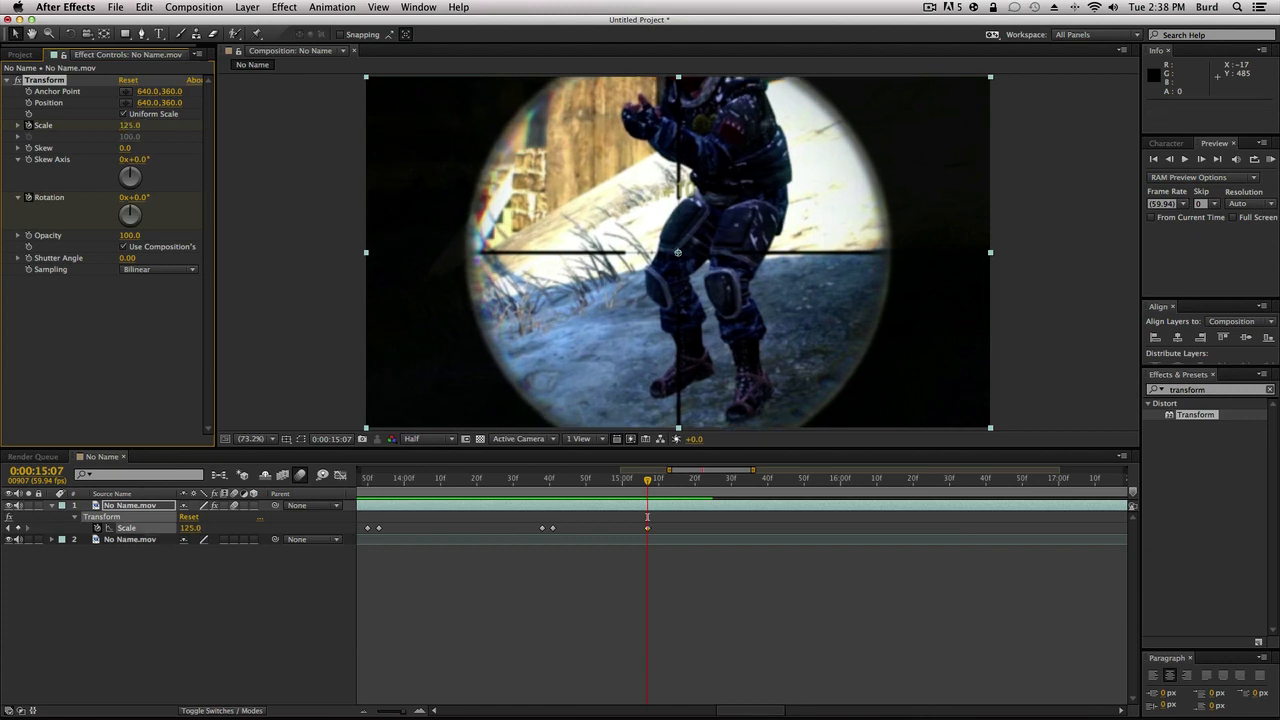
Step: Add a Transform Scale keyframe of 100 at 0:00:15:03, just before the scope view
click(1172, 161)
click(1172, 161)
click(1172, 161)
click(1172, 161)
click(1172, 161)
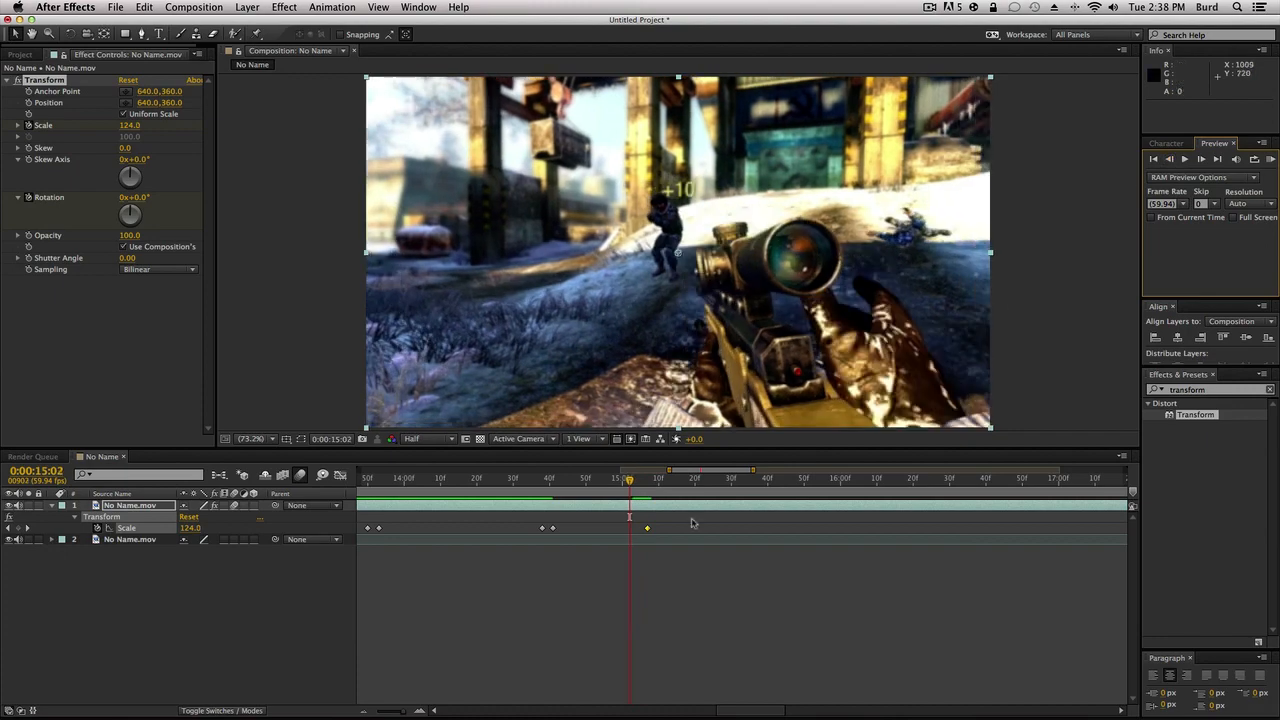
mouse_move(629, 481)
mouse_down()
mouse_move(646, 481)
mouse_move(633, 485)
mouse_up()
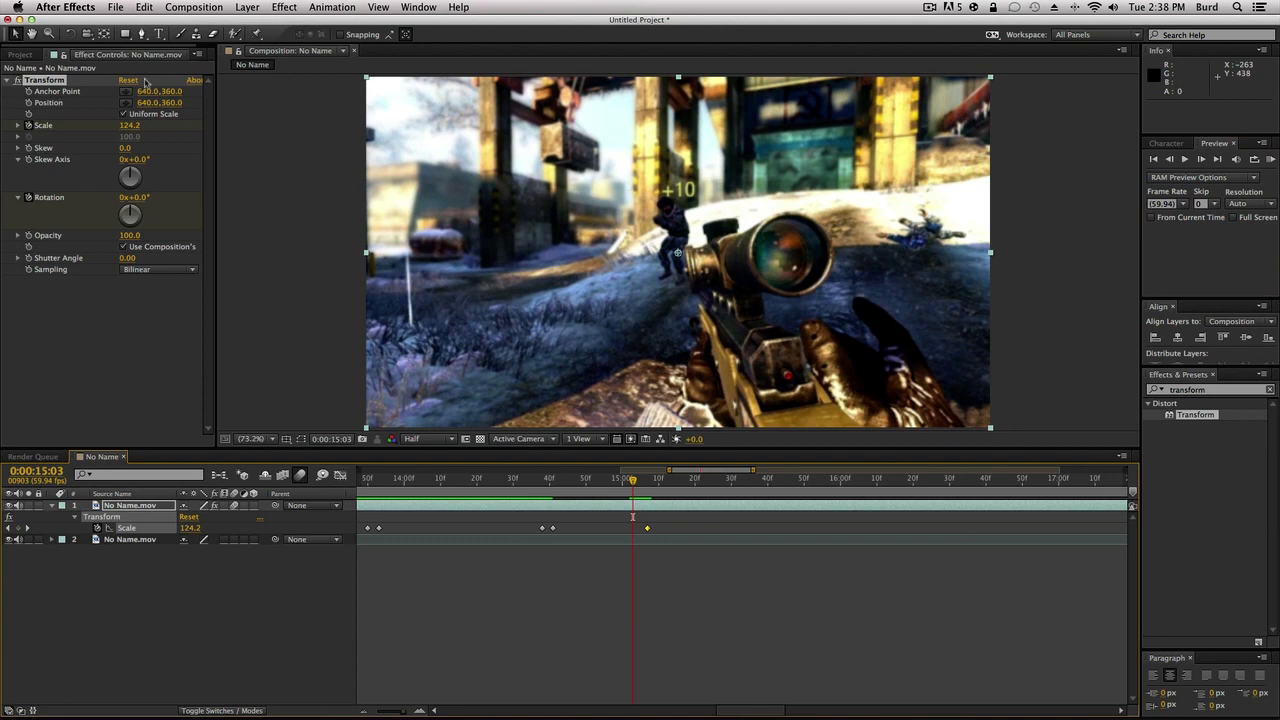
click(128, 128)
text(100)
key(Return)
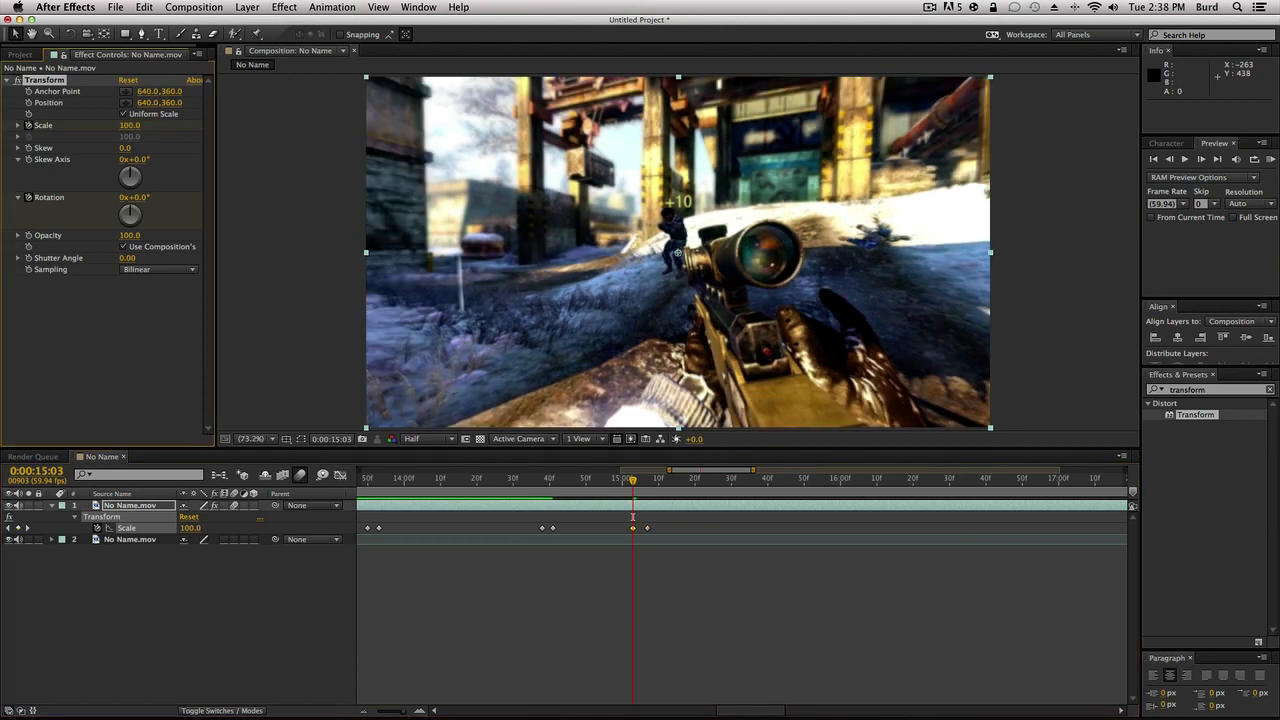
Step: Add Transform Rotation keyframes of -4° at 0:00:15:07 and 0° at 0:00:15:04
drag(635, 482, 649, 483)
drag(136, 197, 131, 213)
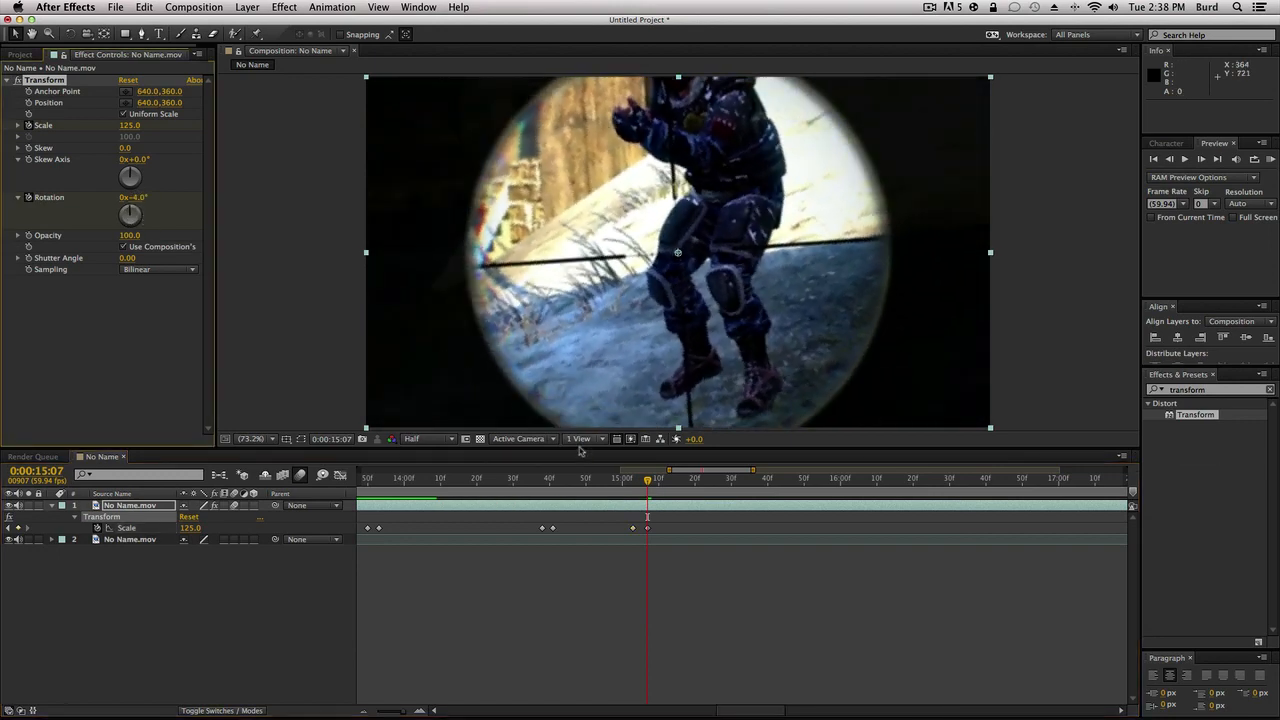
click(1169, 160)
click(1169, 160)
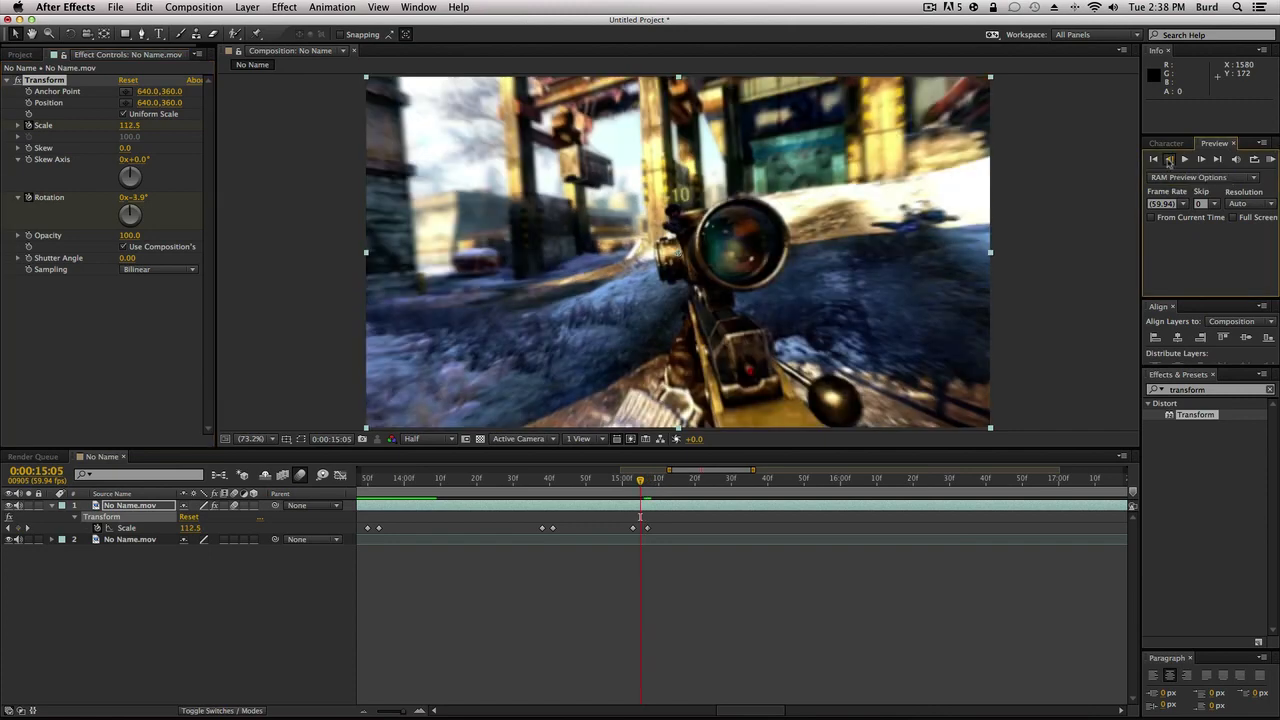
click(1169, 160)
click(135, 197)
text(0)
key(Return)
Step: Add a Transform Scale keyframe of 115 at 0:00:15:59
drag(639, 487, 838, 470)
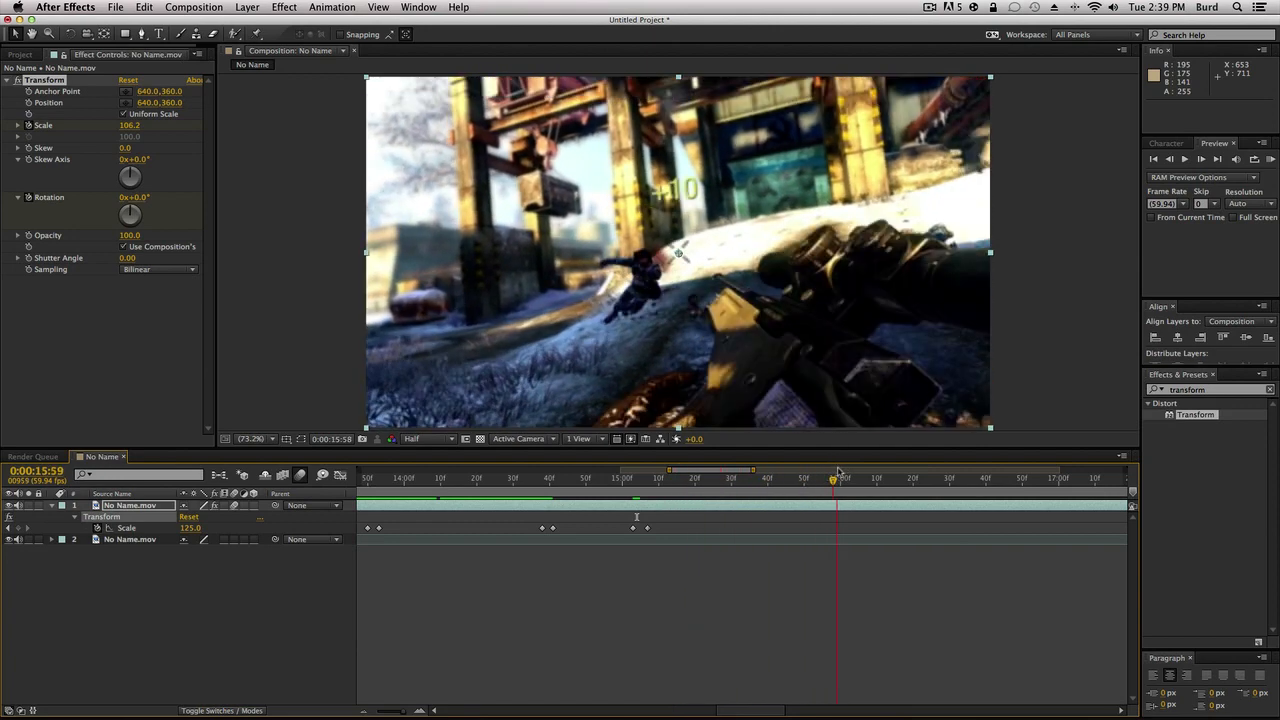
click(130, 126)
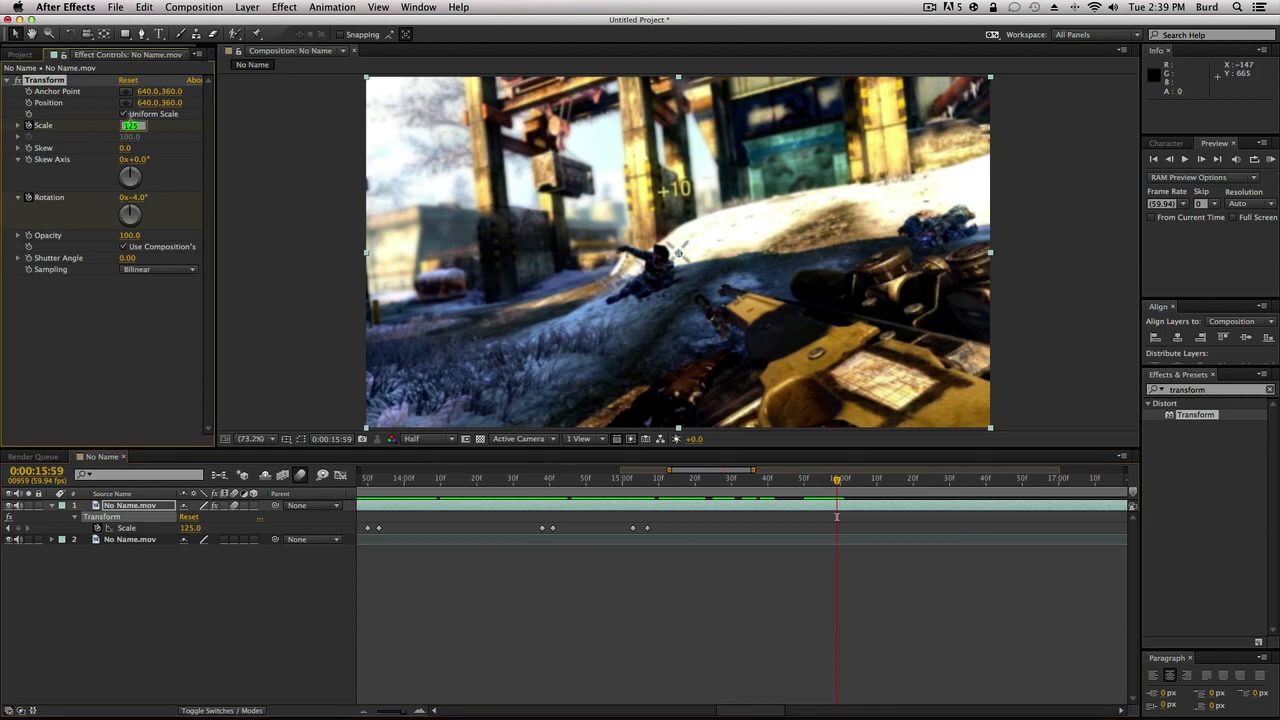
text(115)
key(Return)
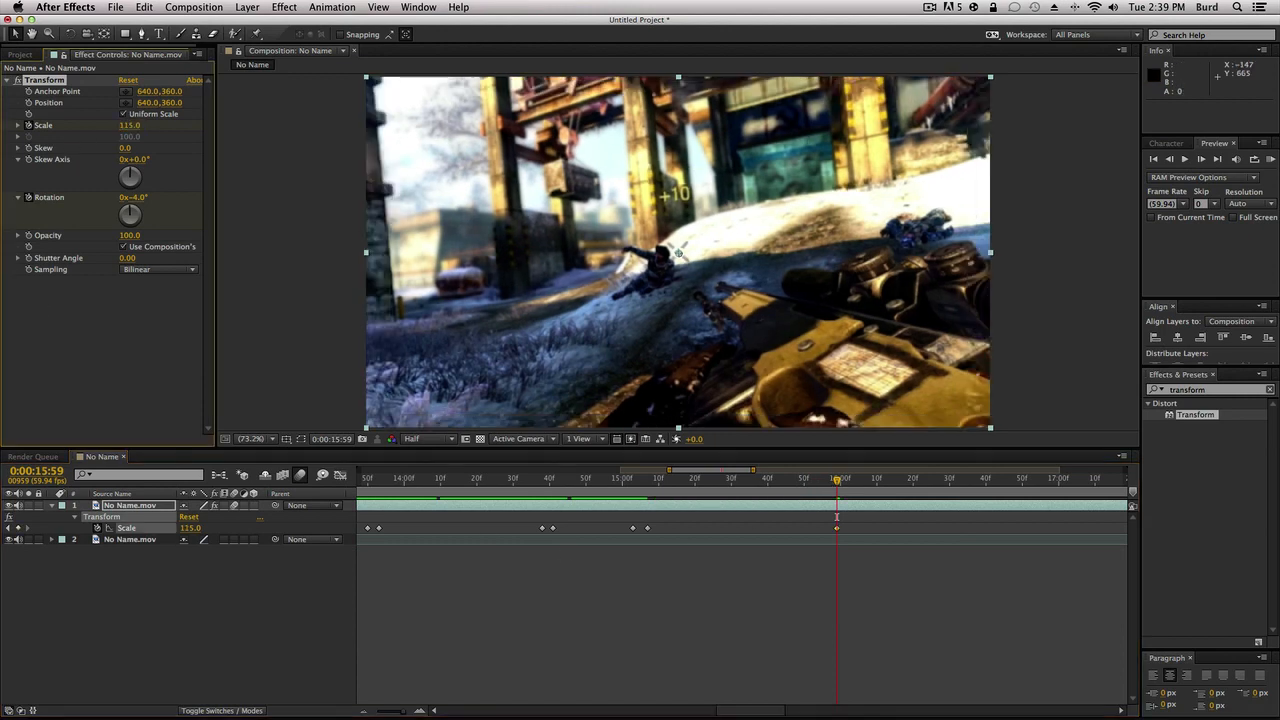
Step: Add a Transform Scale keyframe of 100 three frames earlier, at 0:00:15:56
click(1170, 159)
click(1170, 159)
click(1170, 159)
click(131, 126)
text(100)
key(Return)
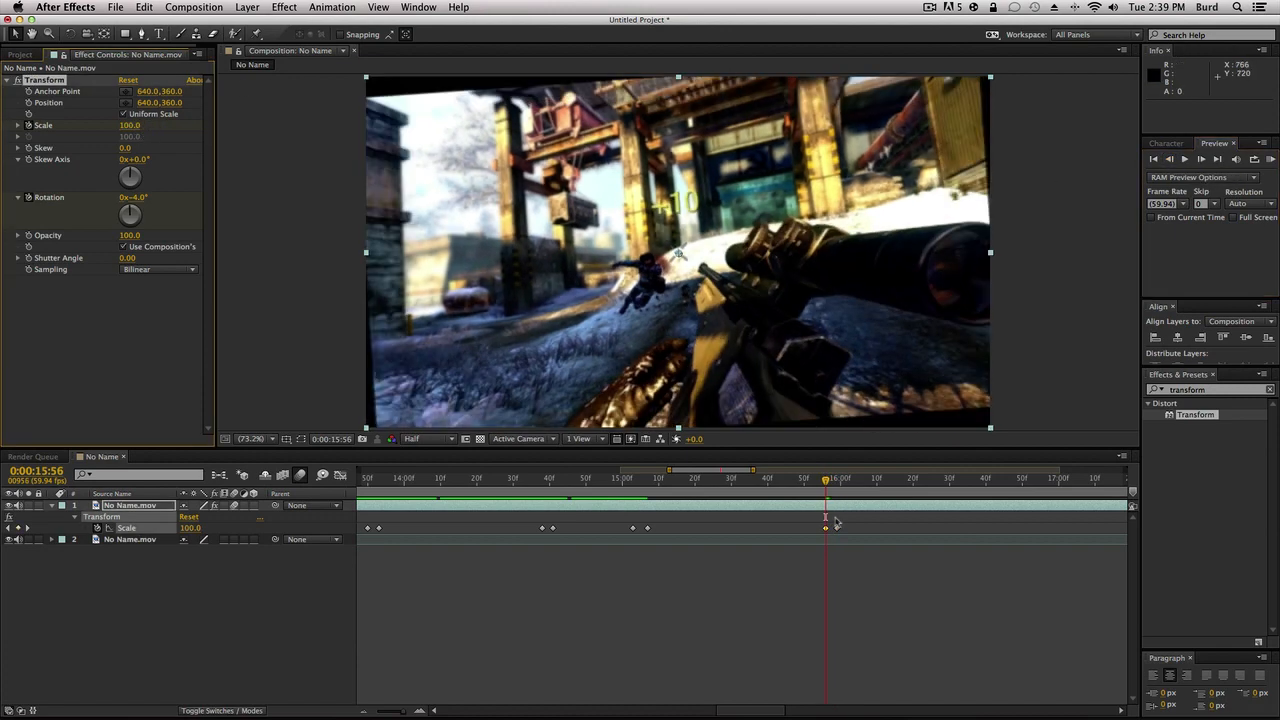
Step: Add a Transform Rotation keyframe of 0° at 0:00:15:56 and scrub through the surrounding footage
click(144, 198)
text(0)
key(Return)
drag(792, 497, 826, 520)
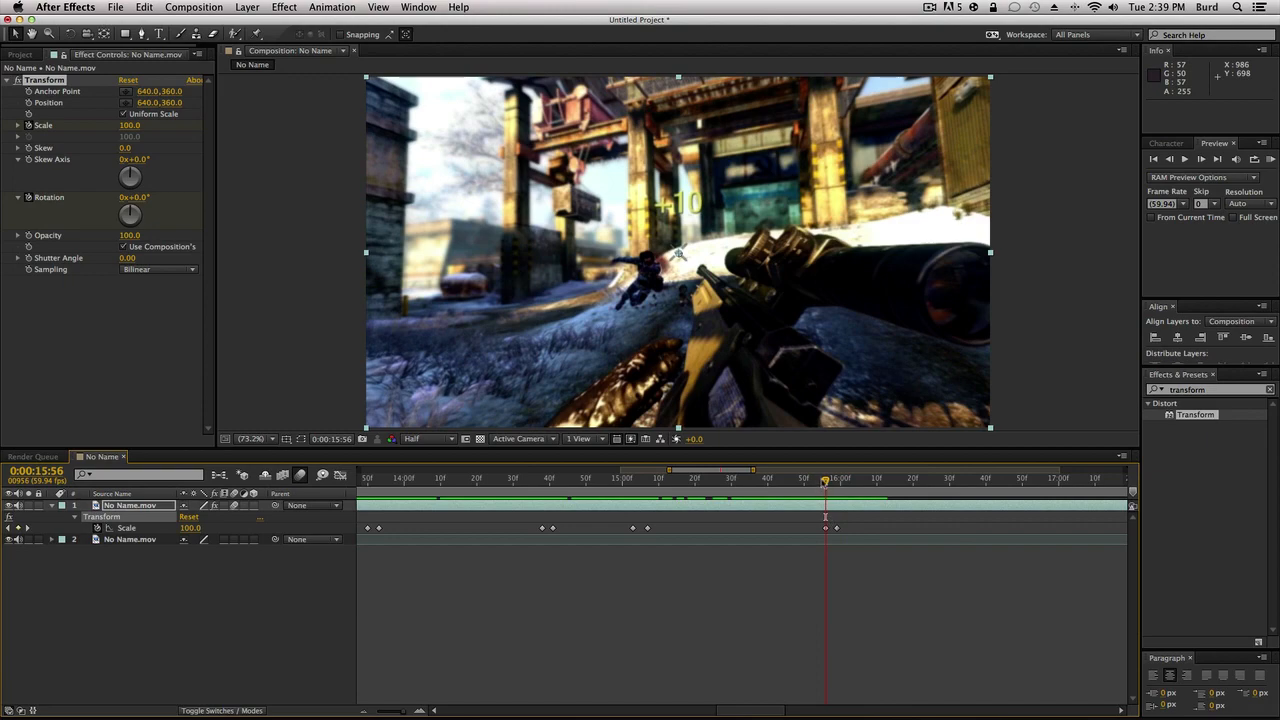
Step: Add a Transform Scale keyframe of 100 at 0:00:16:18 and scrub through the resulting zoom-out
key(Page_Down)
key(Page_Down)
key(Page_Down)
drag(840, 481, 887, 486)
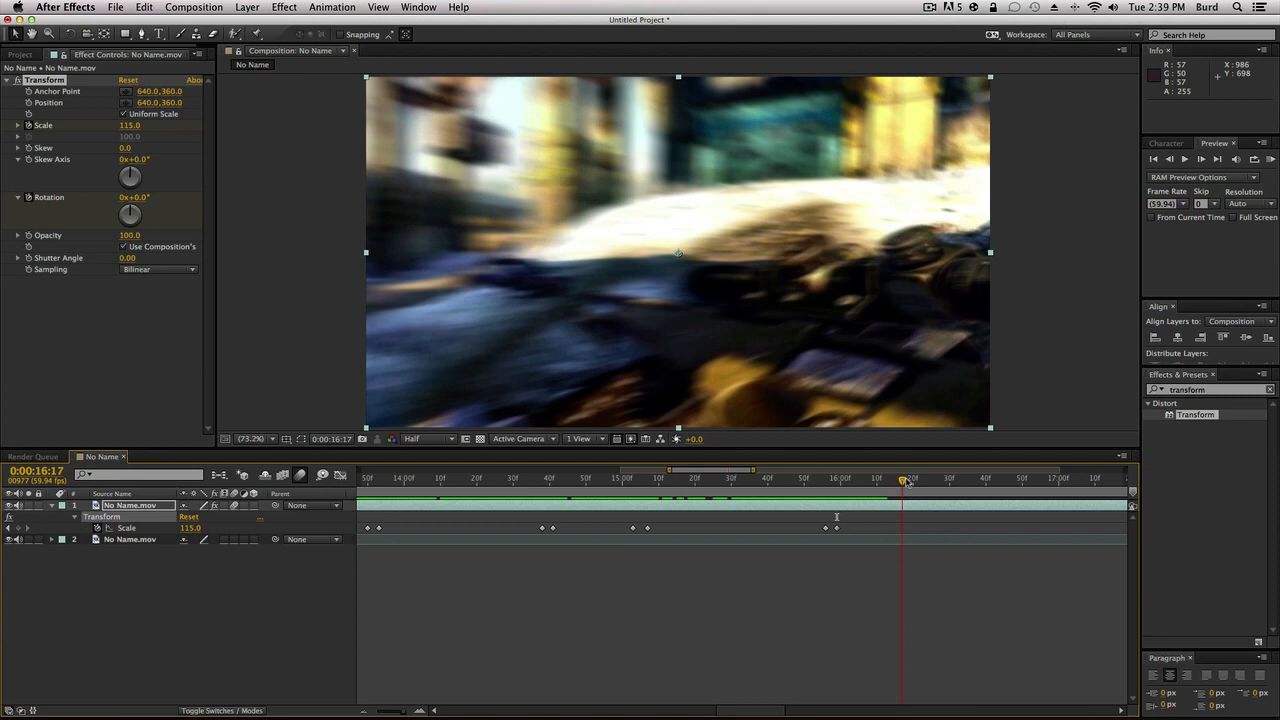
click(131, 126)
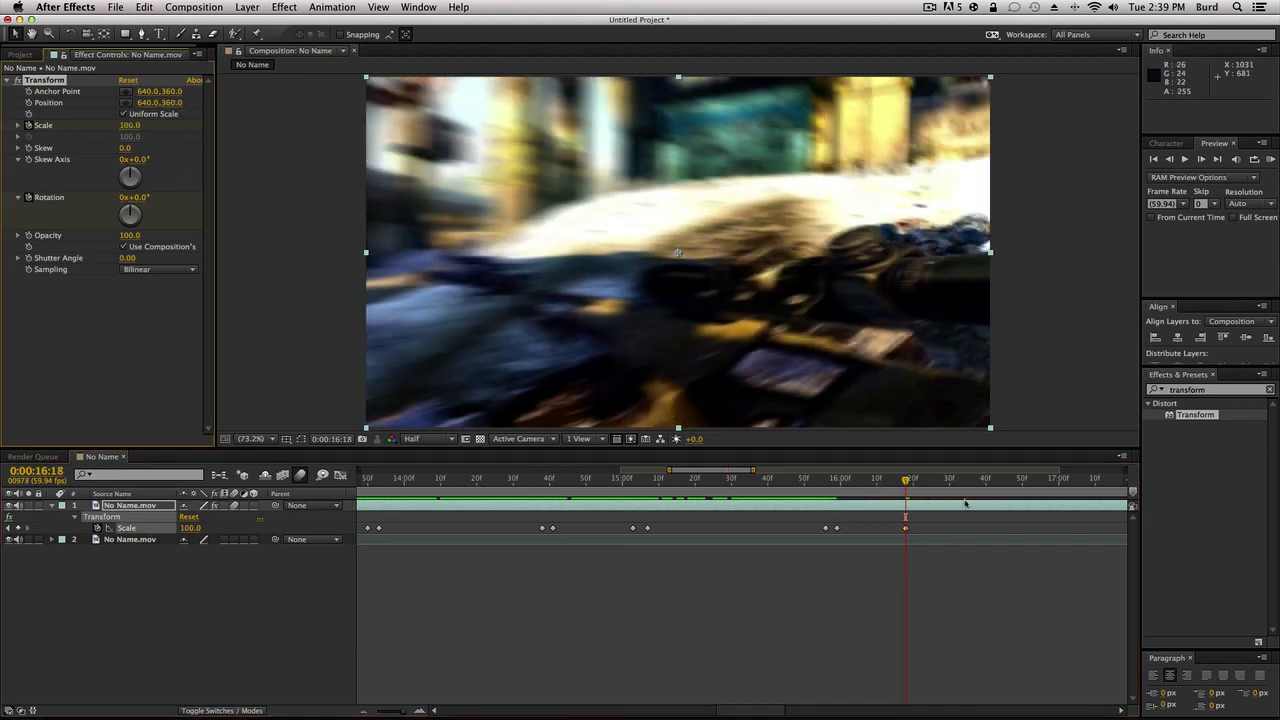
click(828, 481)
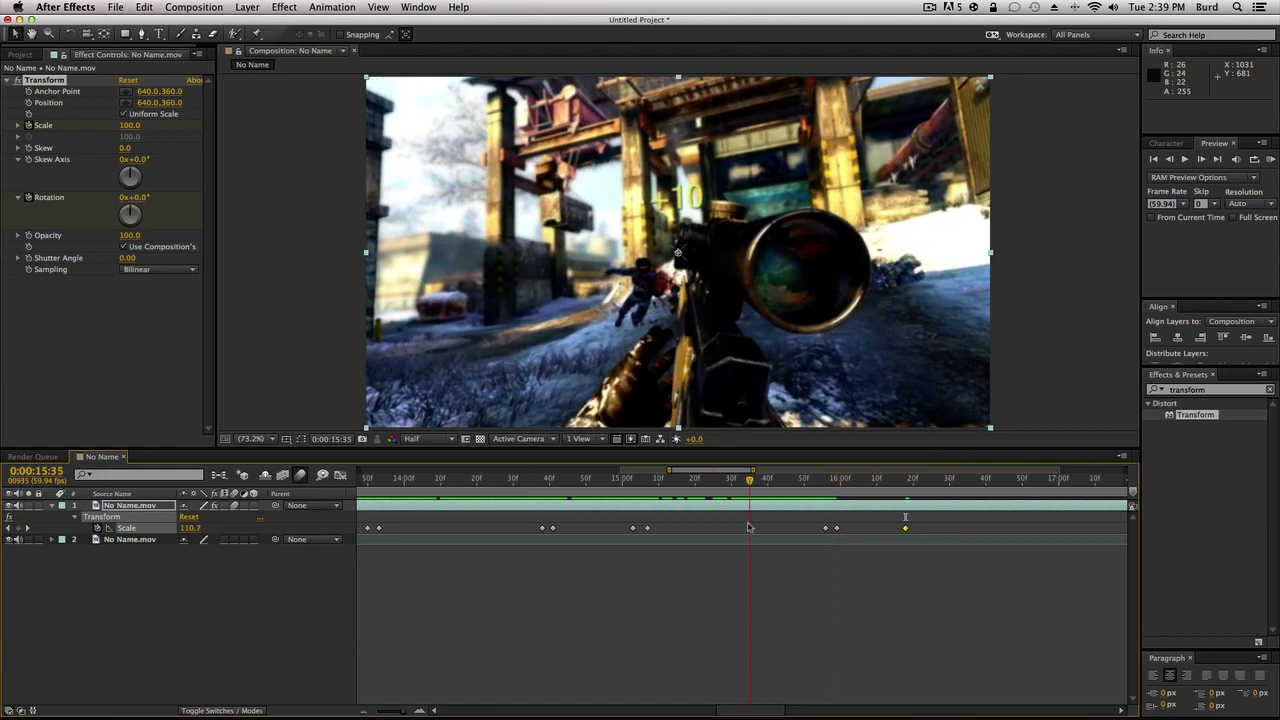
drag(760, 545, 978, 516)
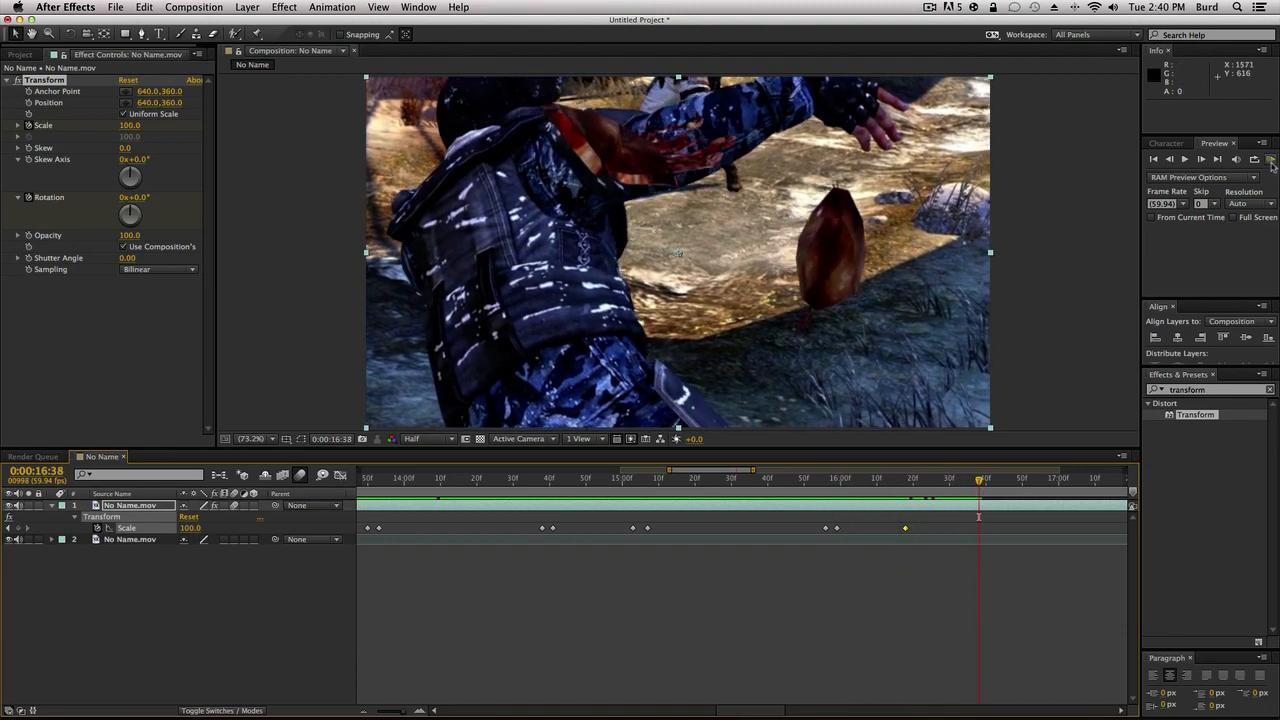
Step: Play a RAM preview of the zoom animation and scrub ahead through the footage past the last Scale keyframe
click(1271, 160)
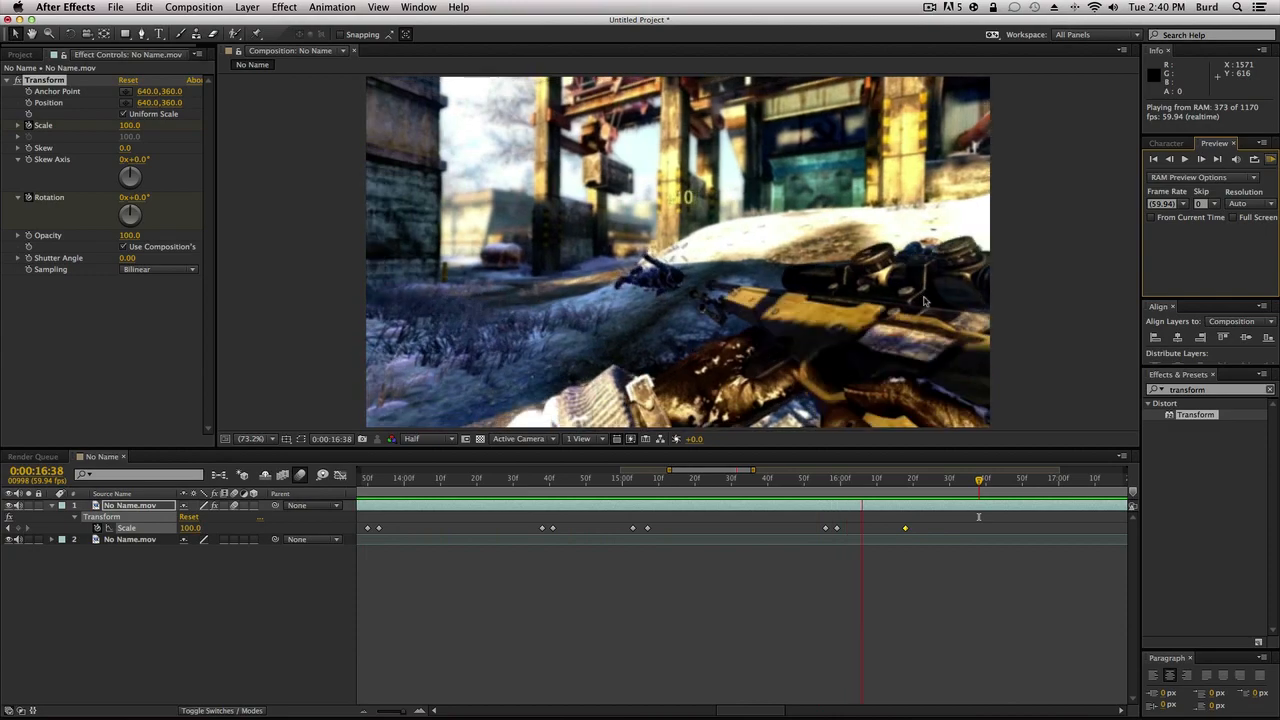
click(800, 481)
drag(783, 486, 743, 521)
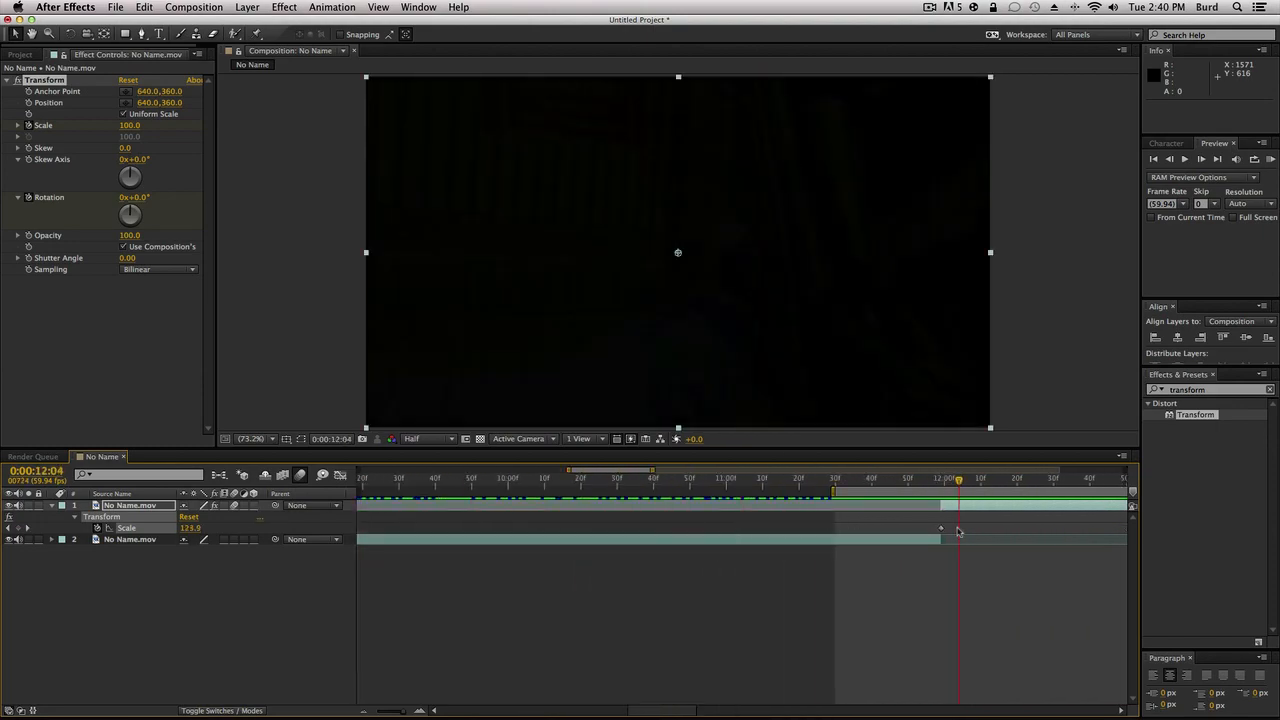
drag(671, 714, 790, 710)
drag(667, 485, 1022, 465)
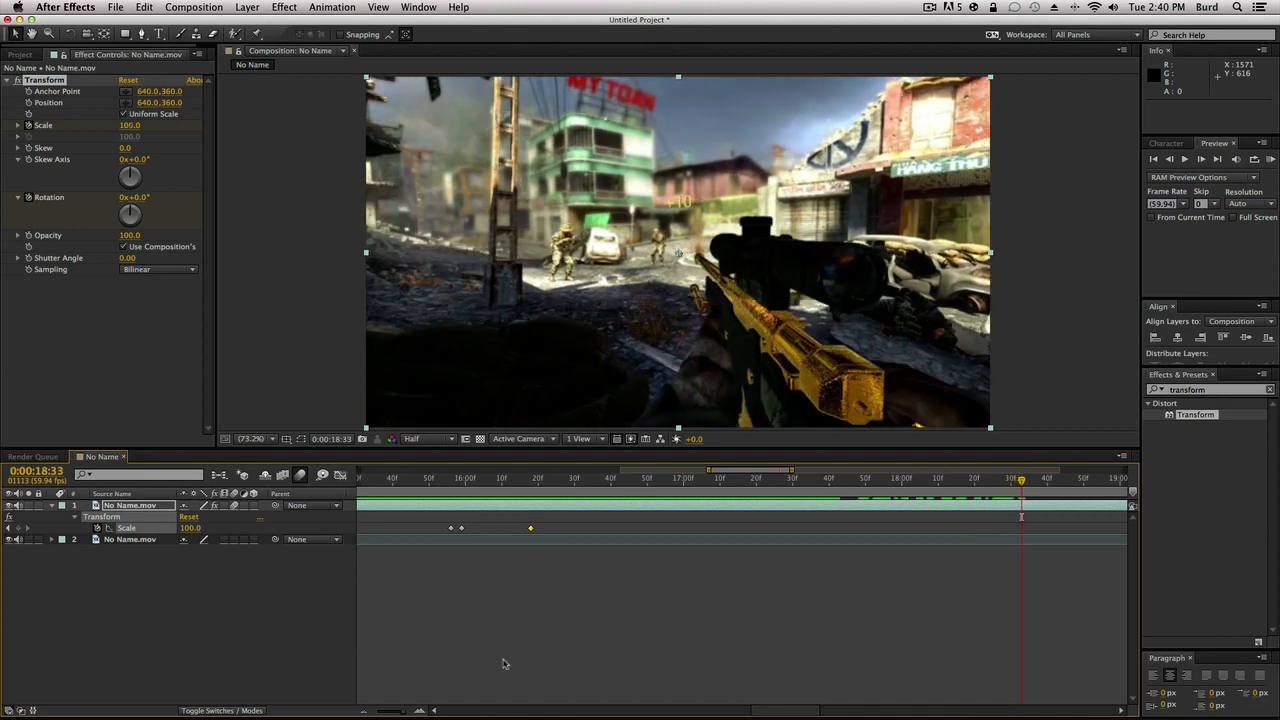
drag(405, 710, 390, 710)
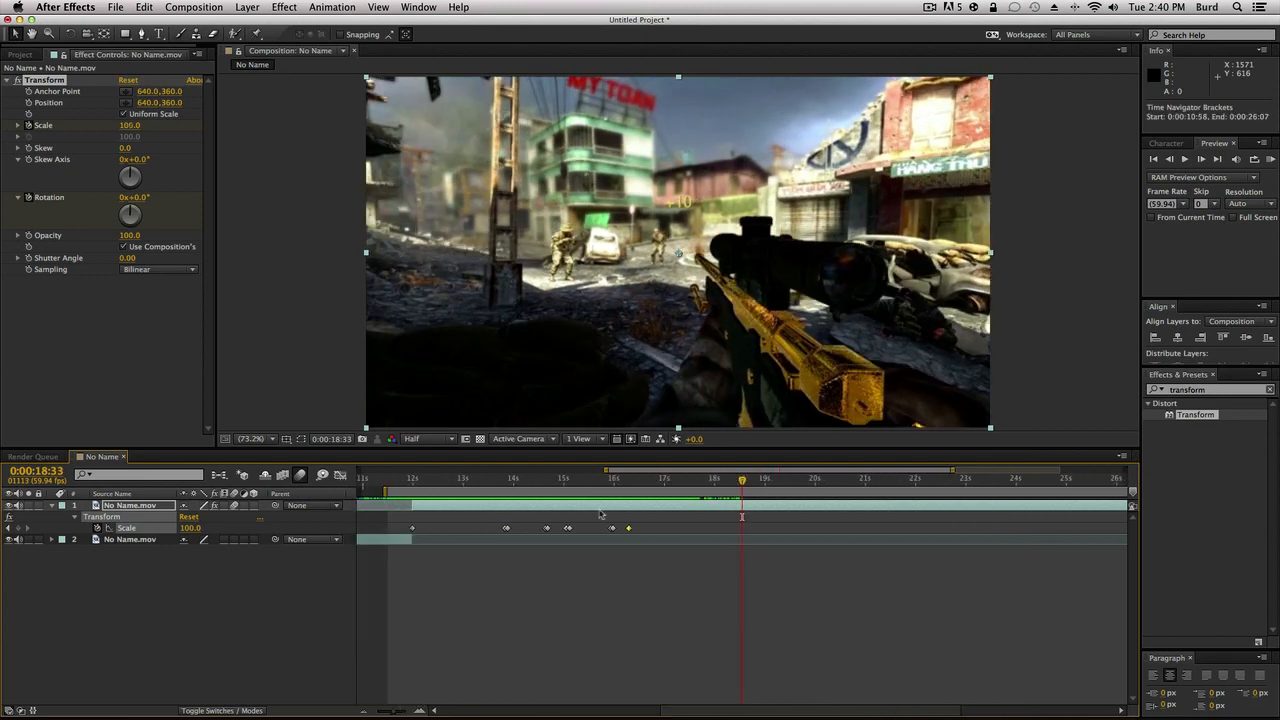
Step: Try a Transform Scale keyframe of 150 at 0:00:15:08 and play a RAM preview of it
drag(575, 480, 570, 480)
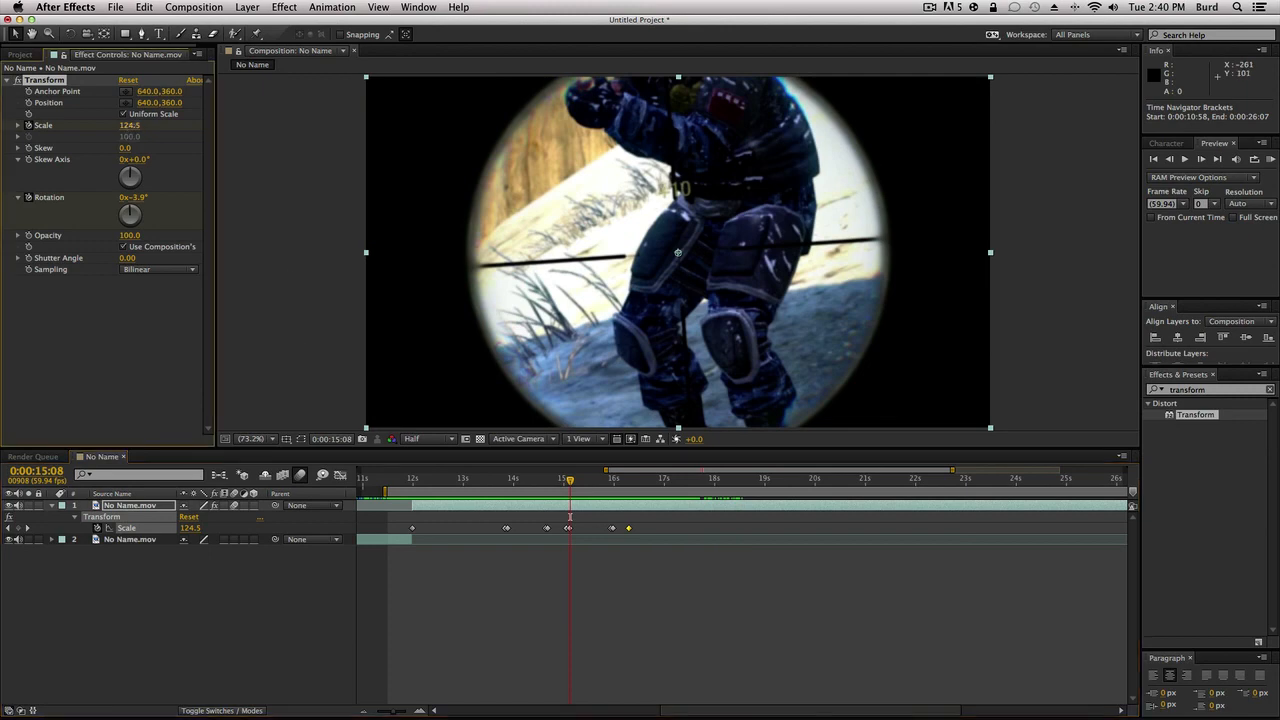
key(Return)
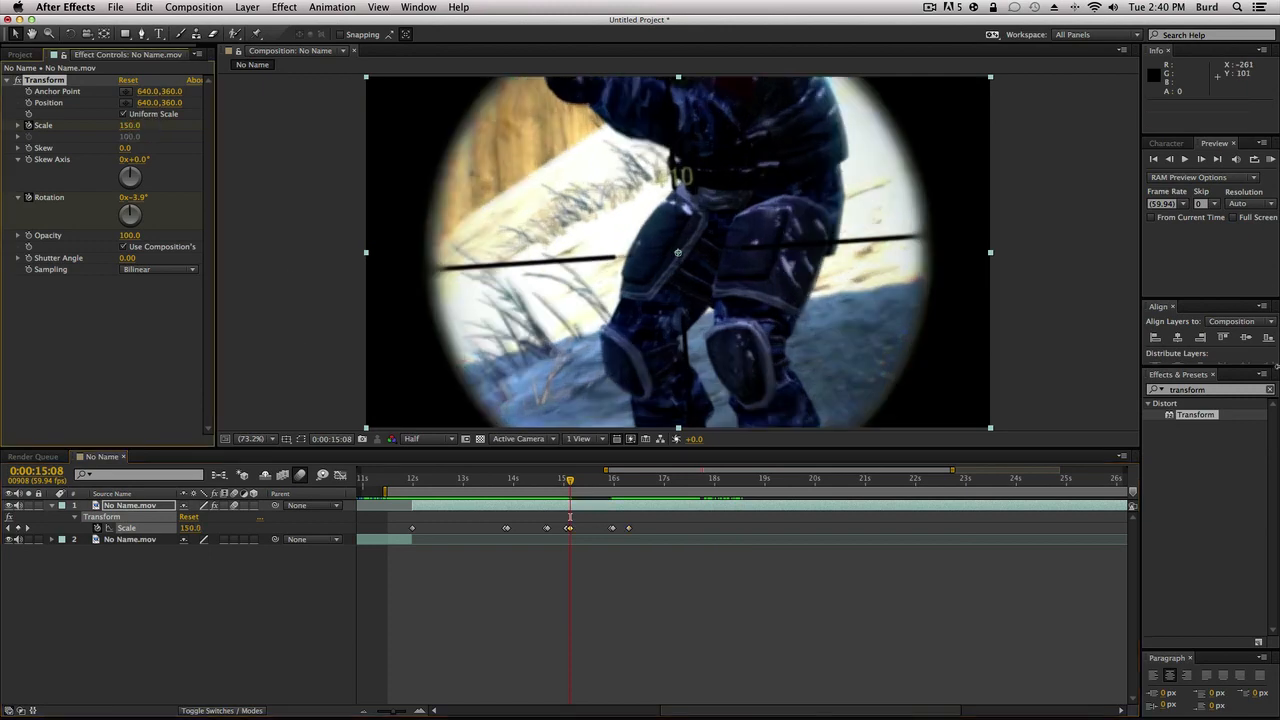
click(1271, 160)
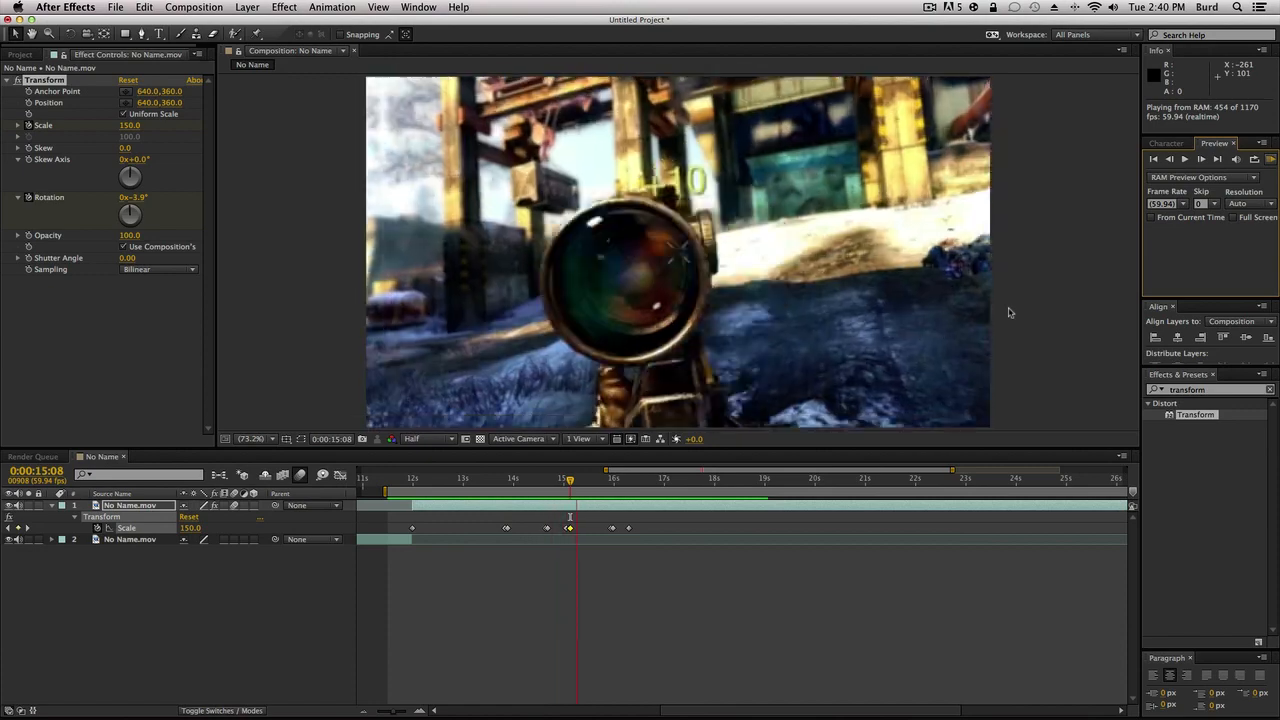
key(space)
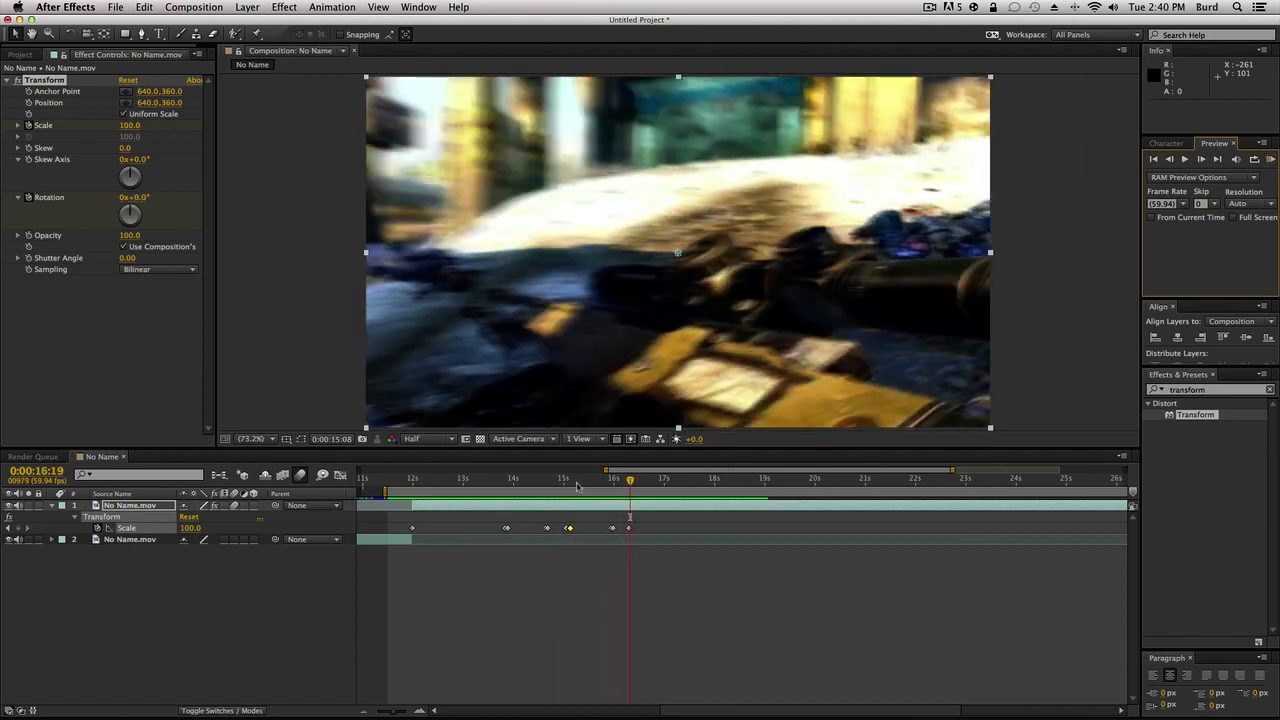
Step: Delete the Transform Scale keyframe at 0:00:15:08
click(570, 482)
drag(395, 710, 408, 712)
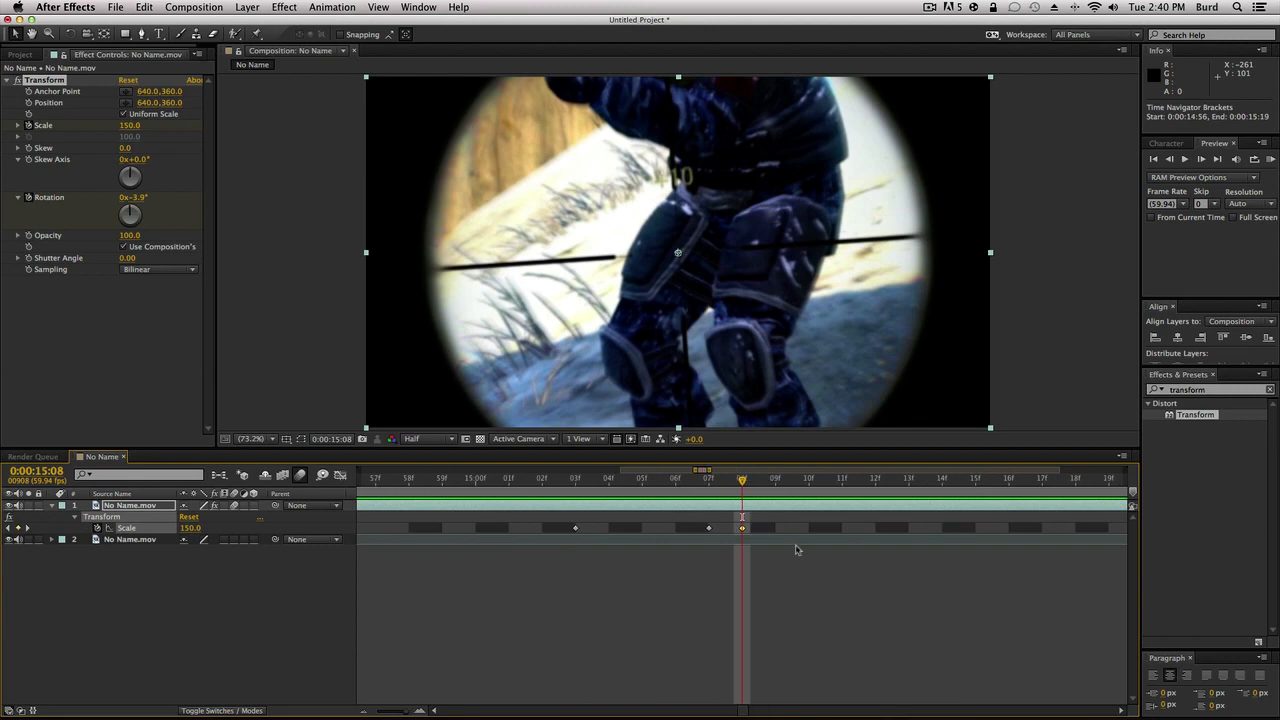
key(Delete)
Step: Add a Transform Scale keyframe of 120 at 0:00:18:01, where the scoped view begins
drag(731, 479, 508, 480)
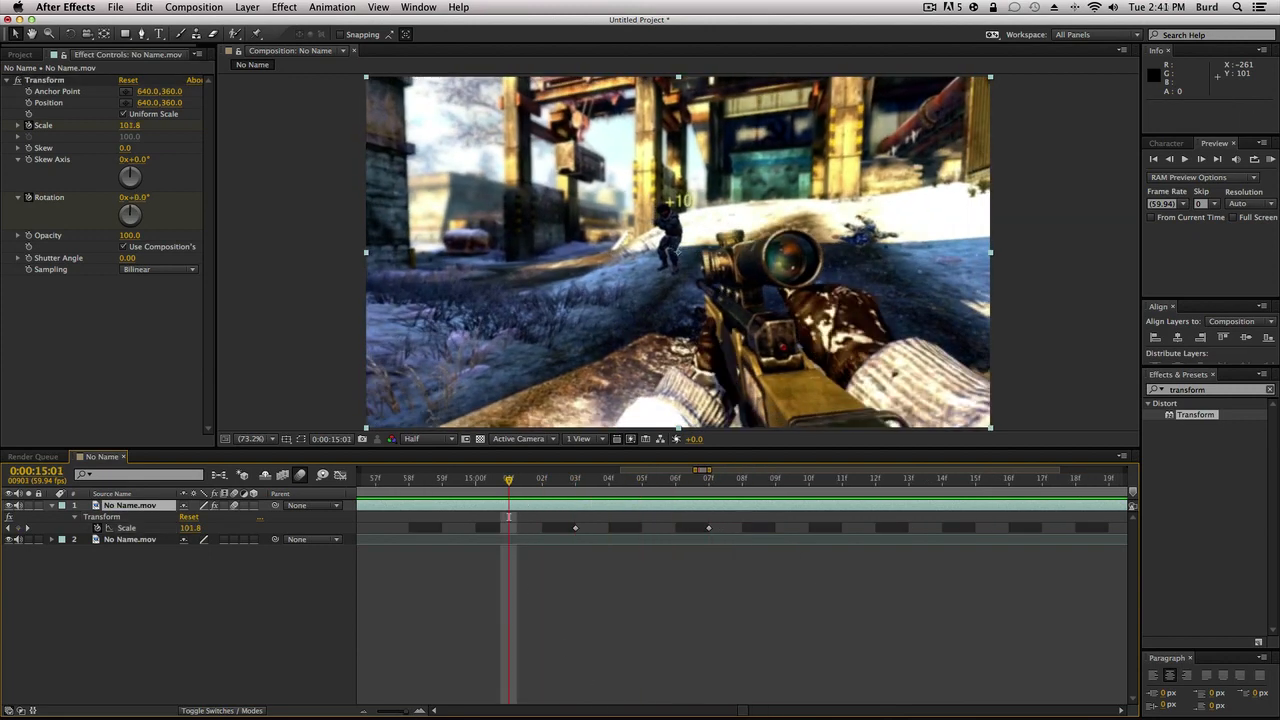
scroll(730, 712, left, 5)
drag(413, 712, 396, 712)
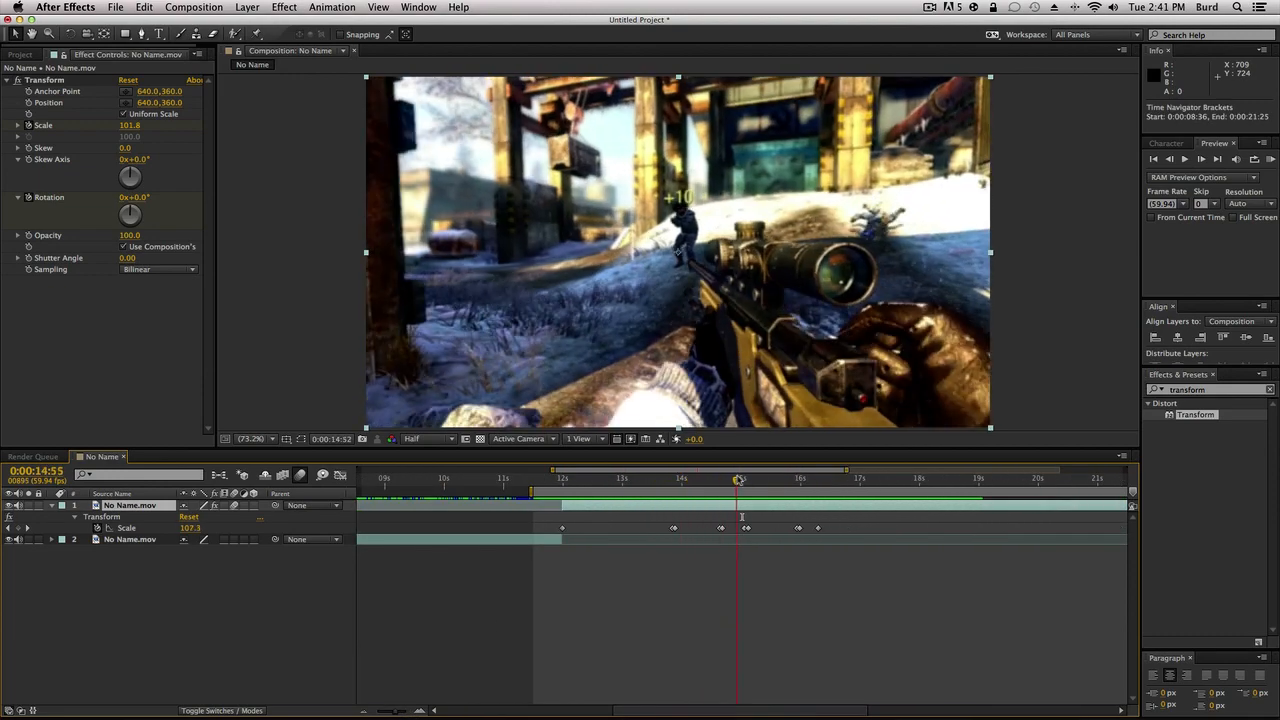
drag(818, 494, 882, 499)
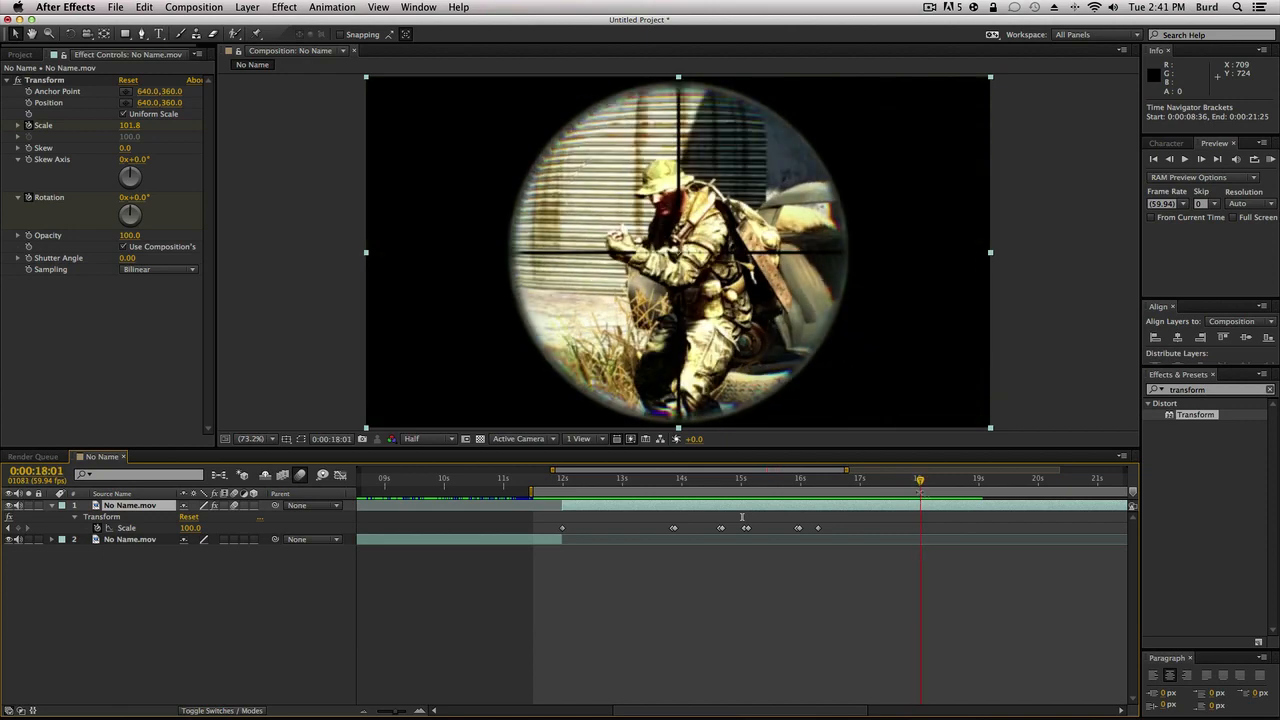
click(128, 126)
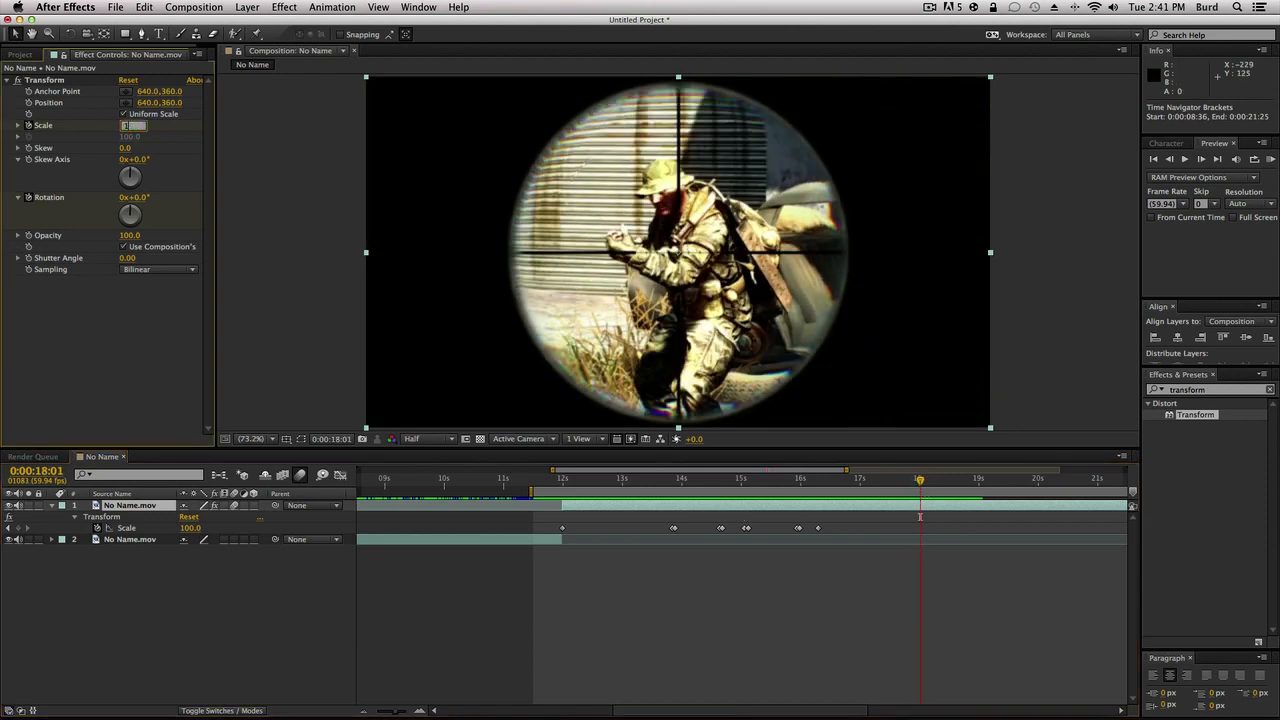
text(120)
key(Return)
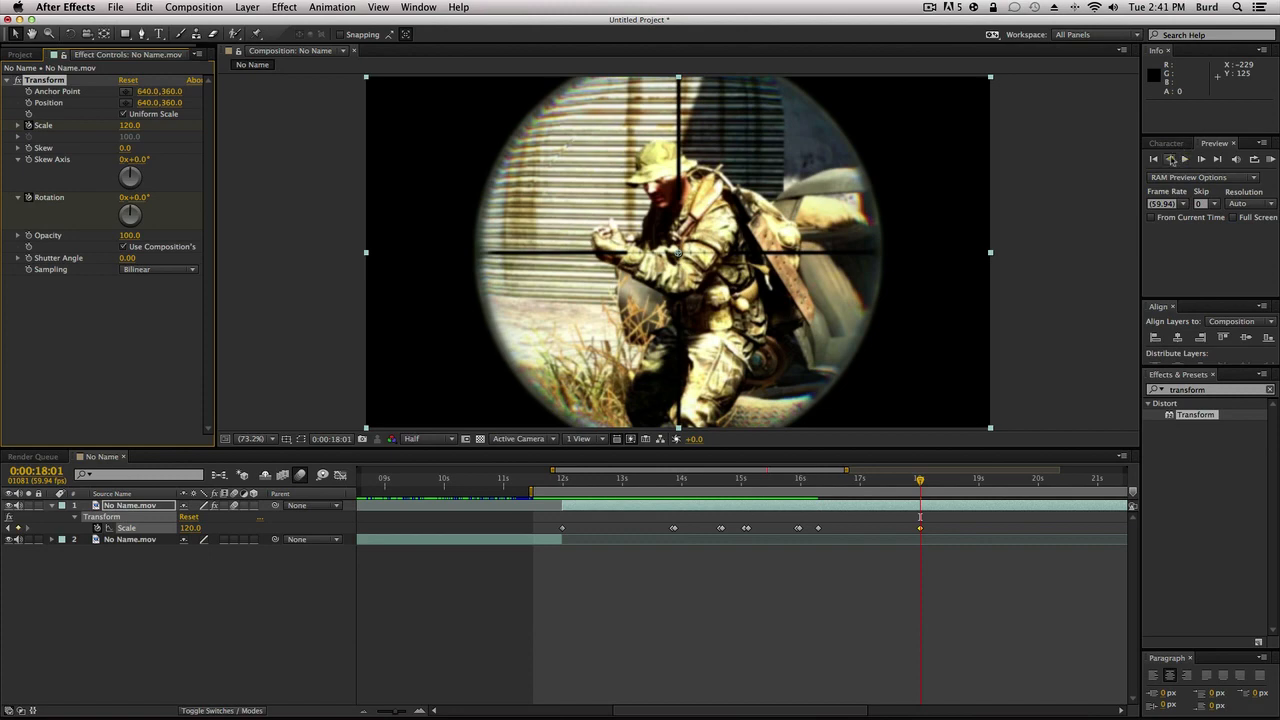
Step: Add a Transform Scale keyframe of 100 seven frames earlier, at 0:00:17:54
click(1171, 160)
click(1171, 160)
click(1171, 160)
click(1171, 160)
click(1171, 160)
click(1171, 160)
click(1171, 160)
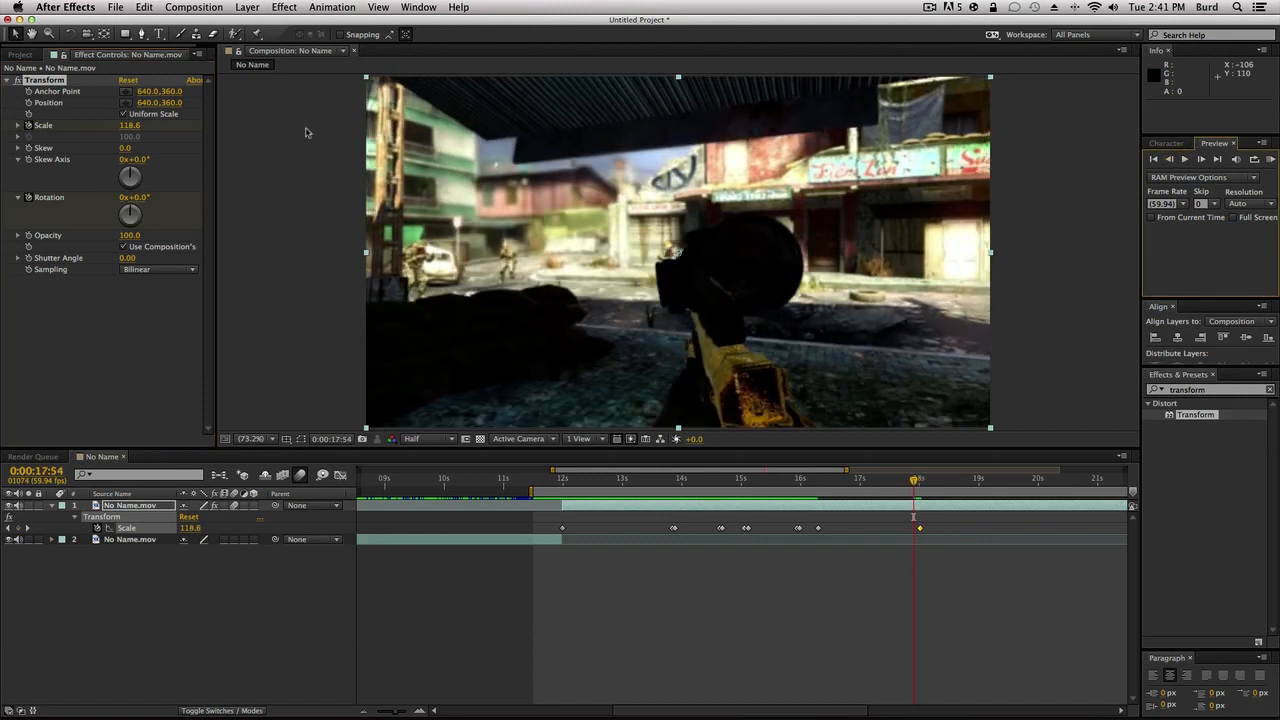
click(119, 125)
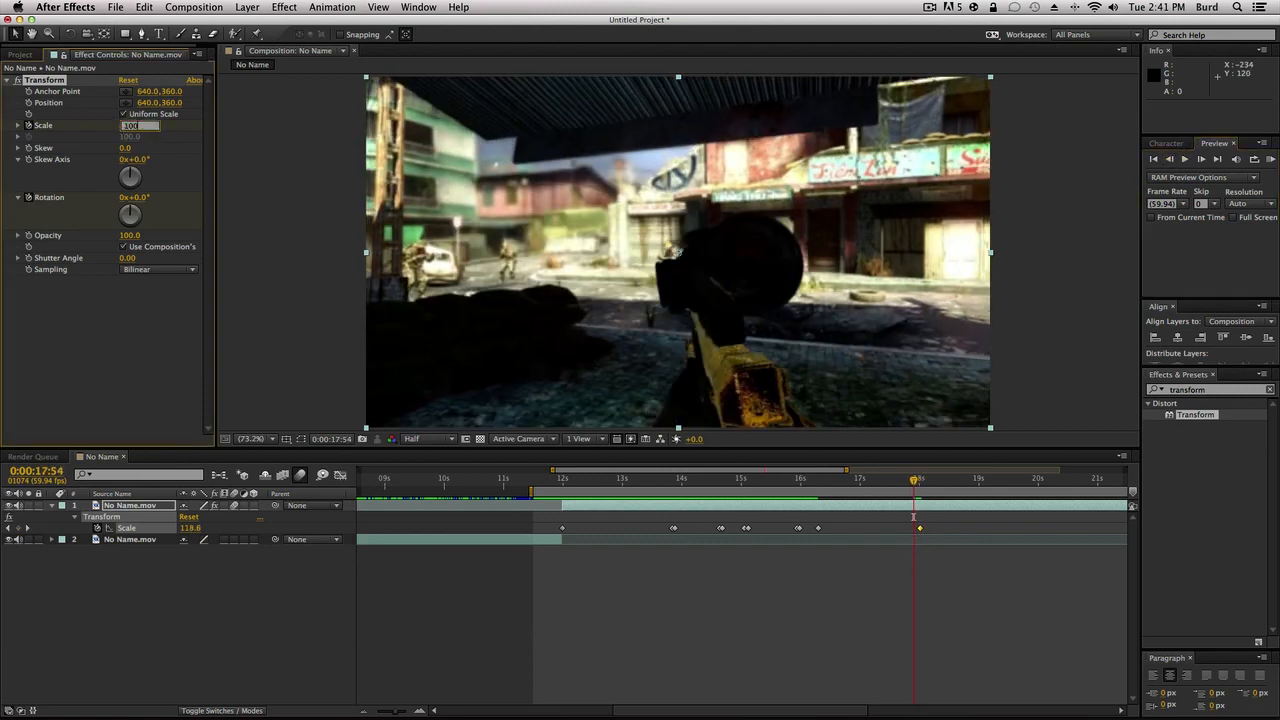
text(100)
key(Return)
Step: Add a Transform Scale keyframe of 100 at 0:00:19:19, then shift it two frames earlier to 0:00:19:17
drag(905, 482, 997, 480)
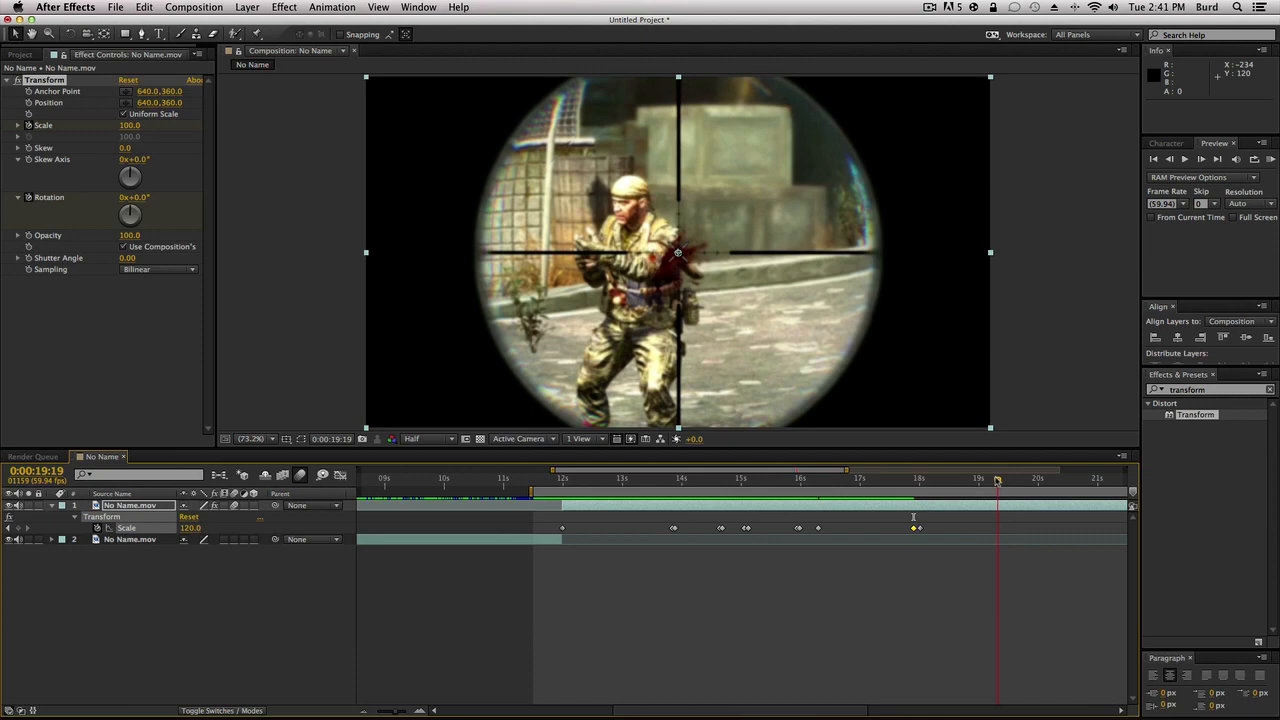
click(130, 126)
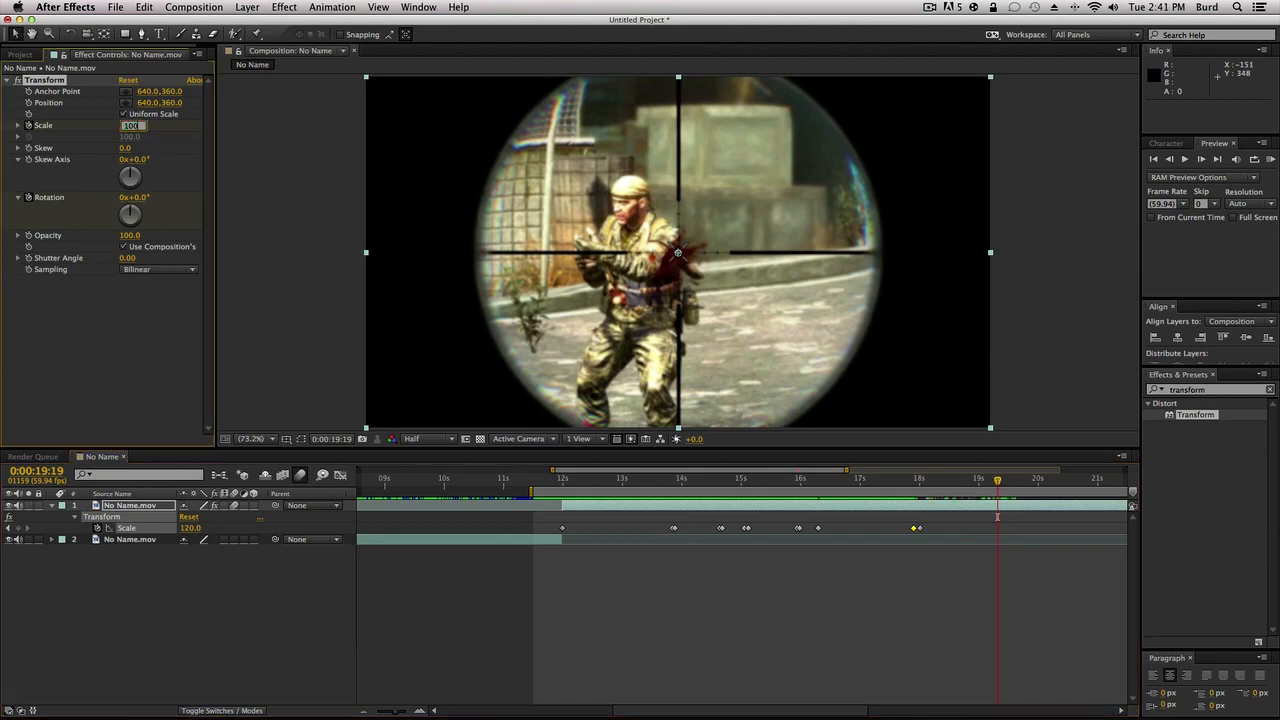
text(100)
key(Return)
click(1169, 160)
click(1169, 160)
drag(1000, 534, 998, 533)
drag(995, 481, 626, 516)
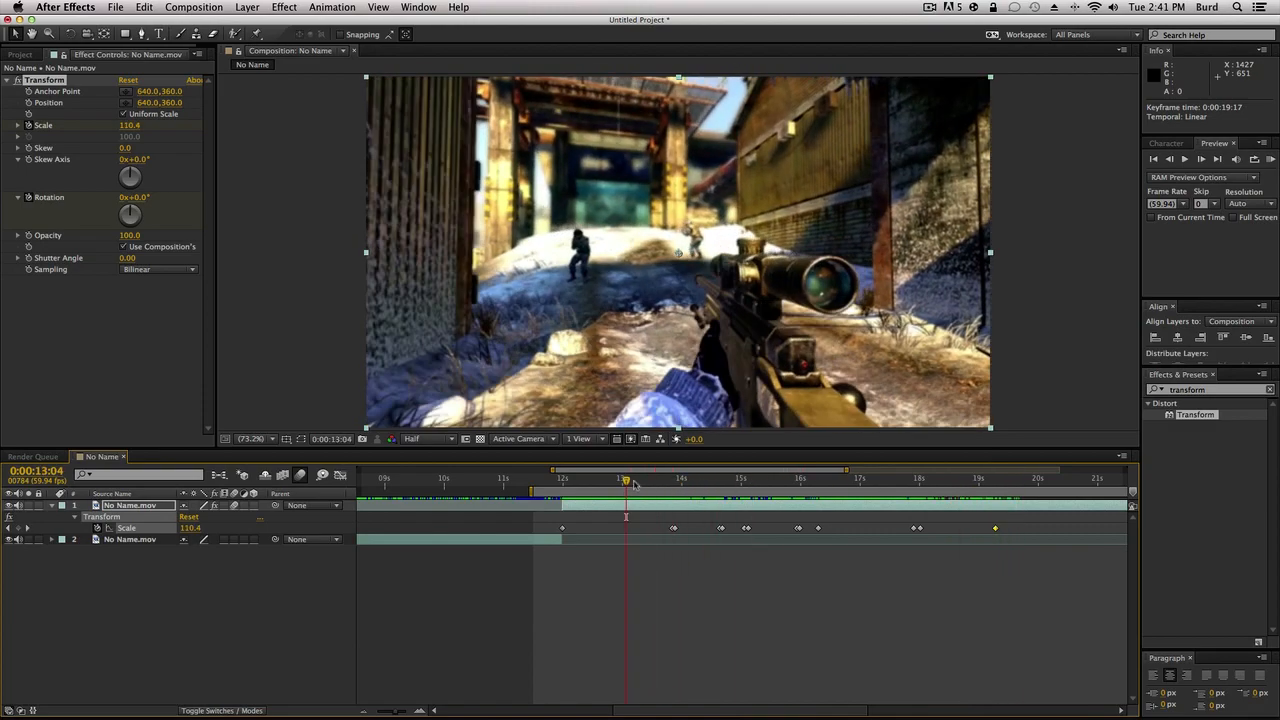